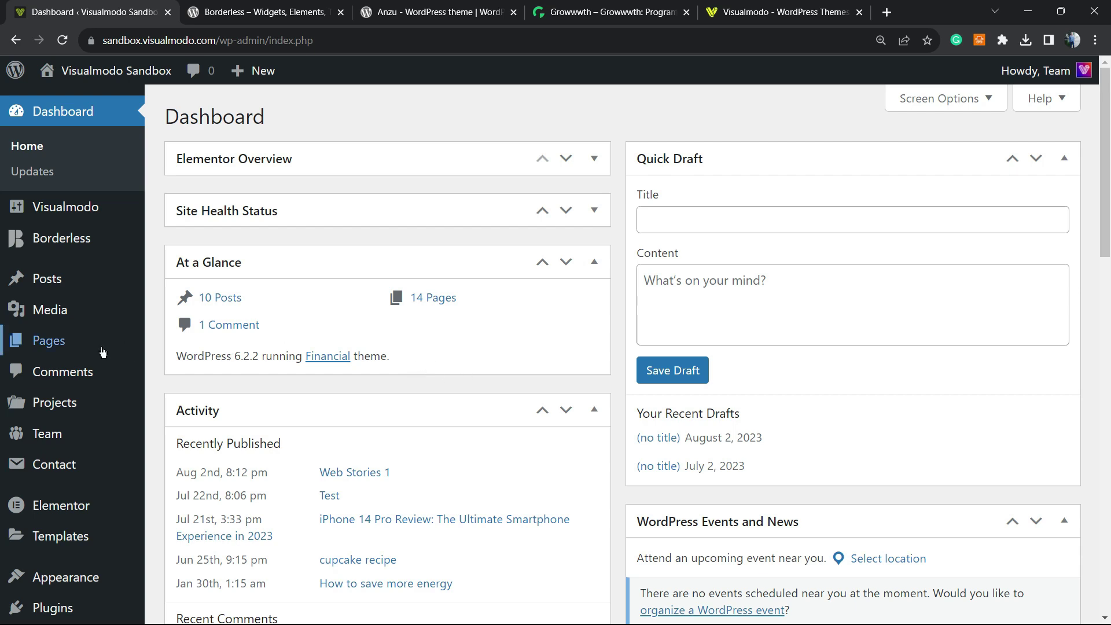
Search the plugin directory for 'Service Box Showcase' and start installing it
scroll(57, 445, down, 2)
mouse_move(65, 475)
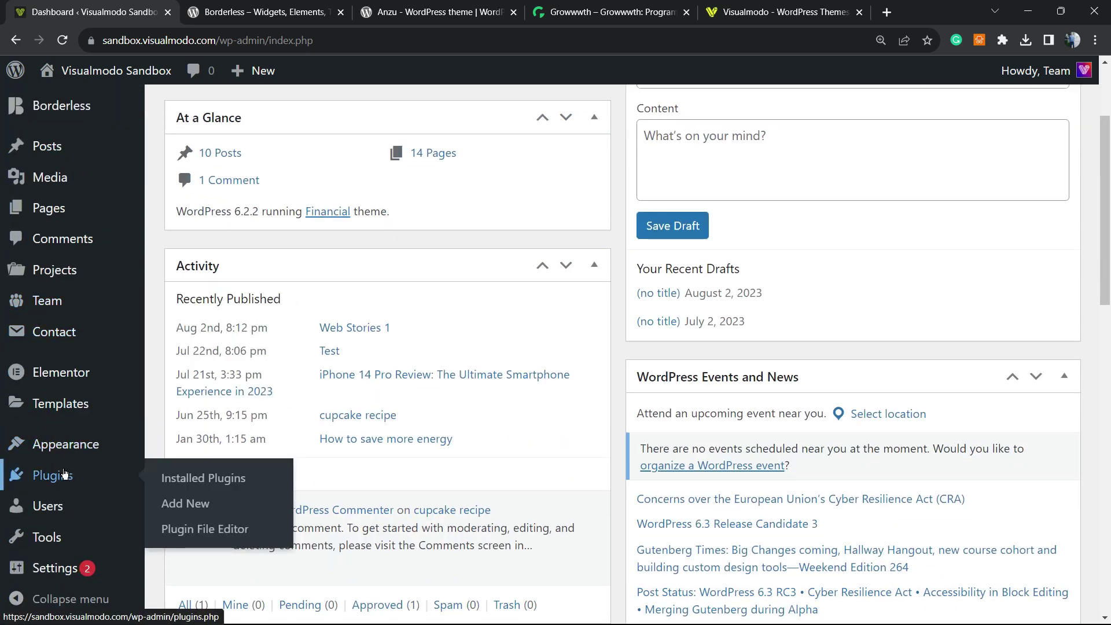
click(187, 505)
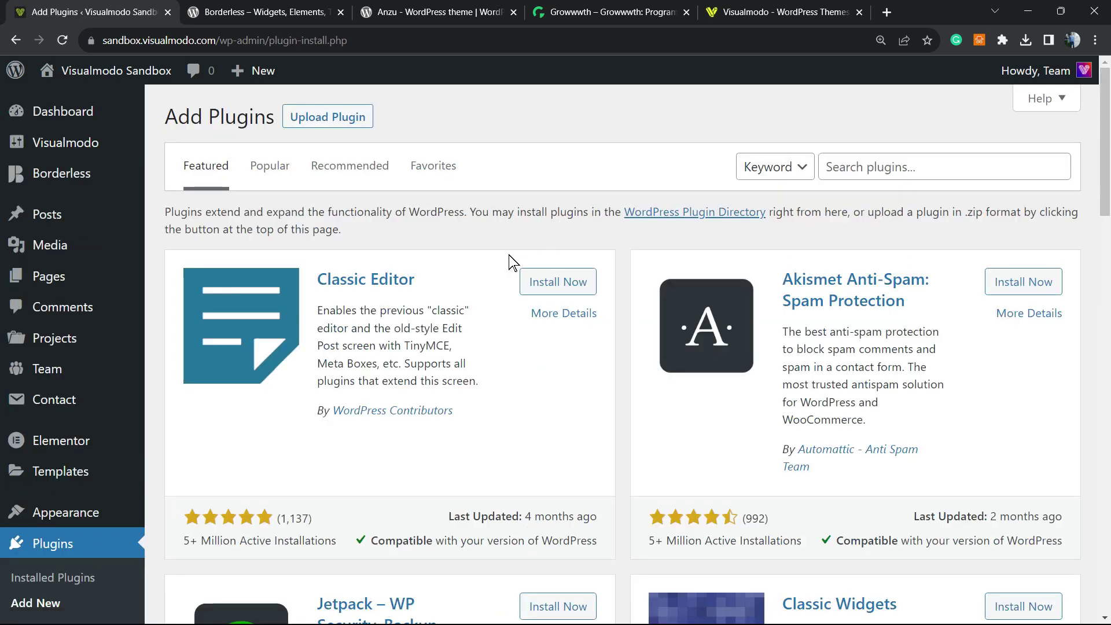
click(1013, 167)
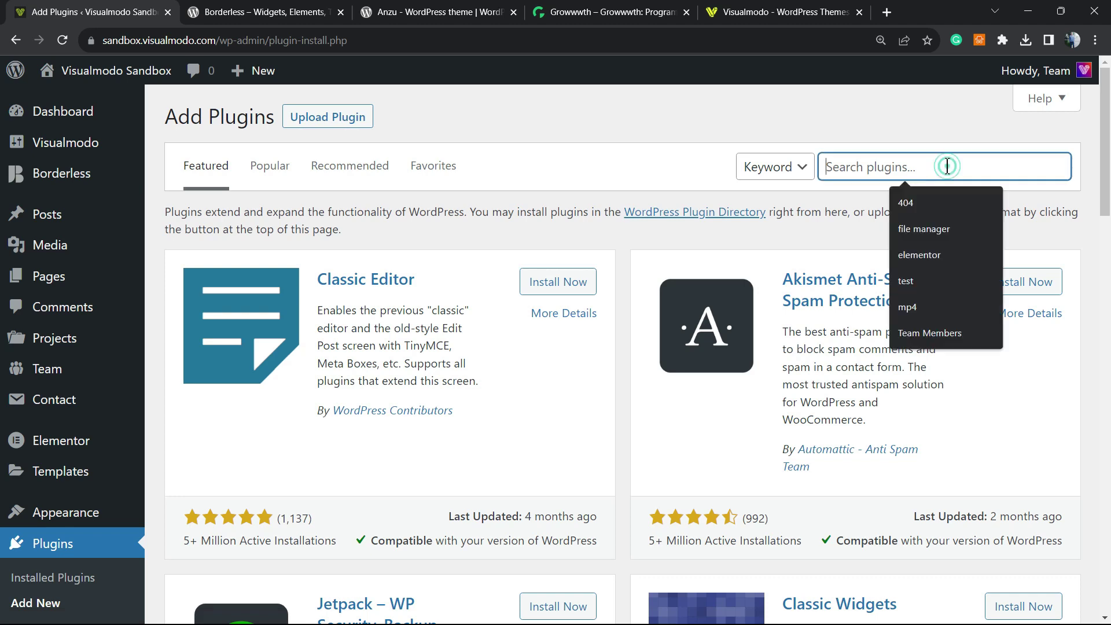
text(Service Box Showcase)
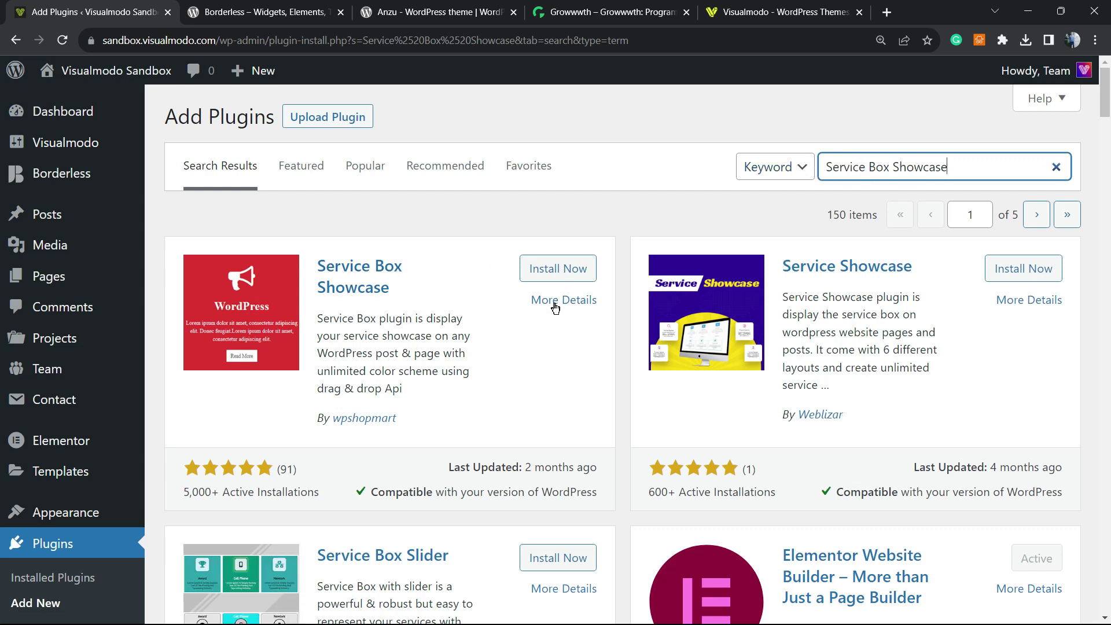
click(551, 273)
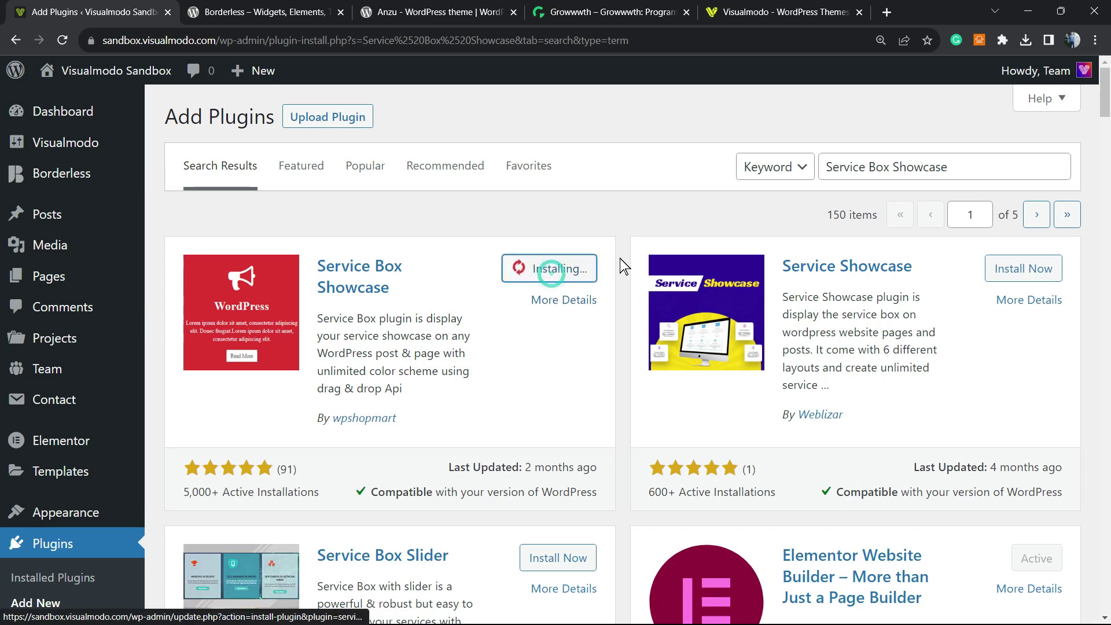
View the Service Box Showcase details and read through its description and shortcode format
click(545, 305)
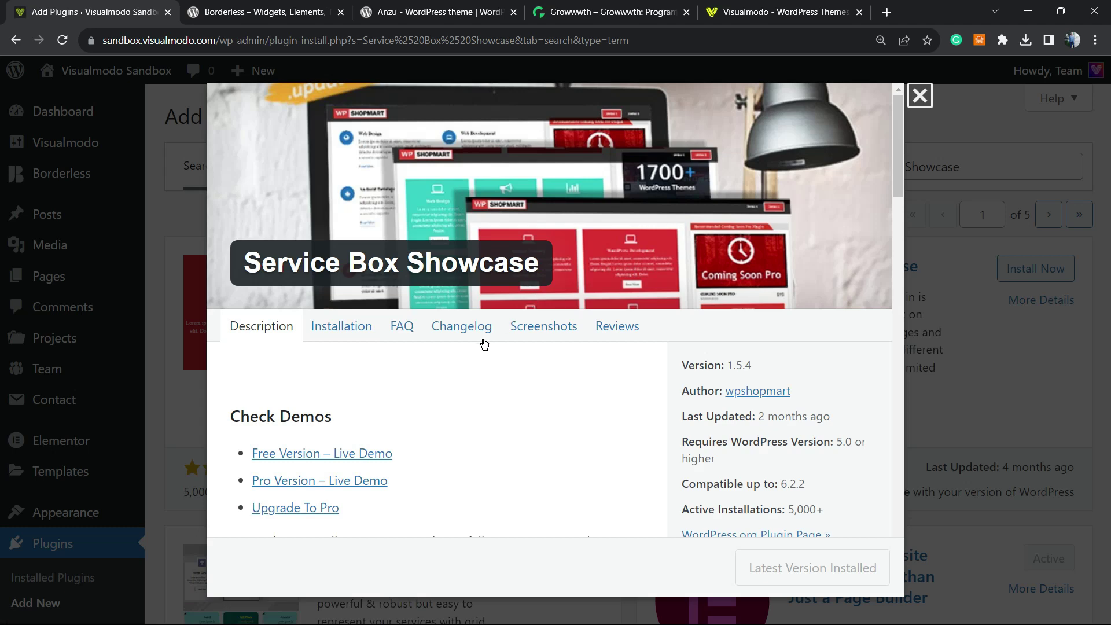
scroll(481, 342, down, 5)
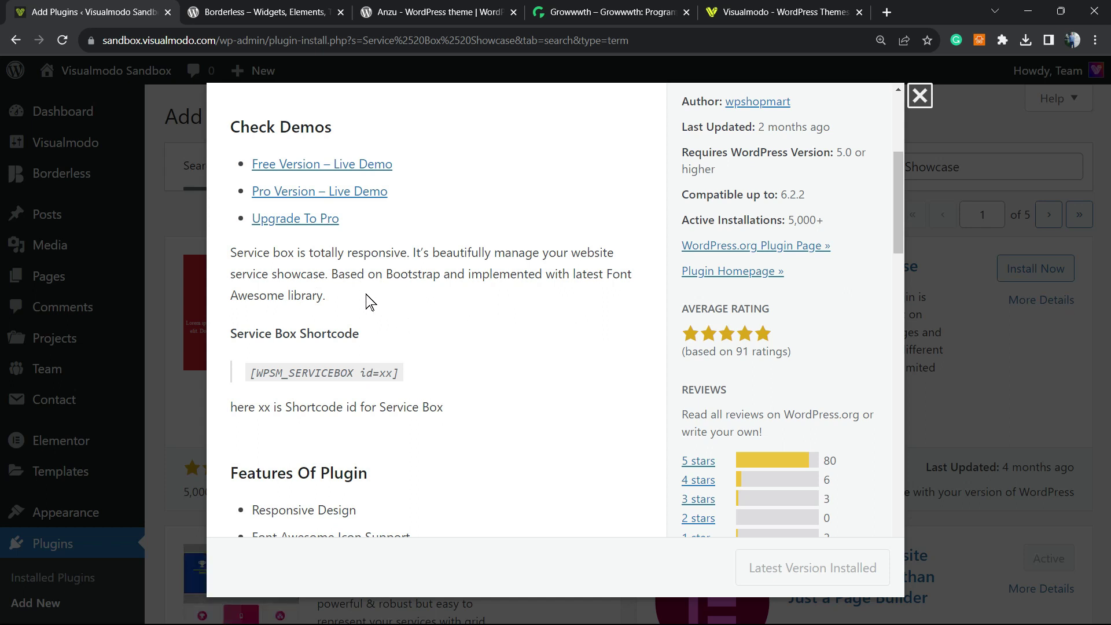
scroll(367, 301, down, 3)
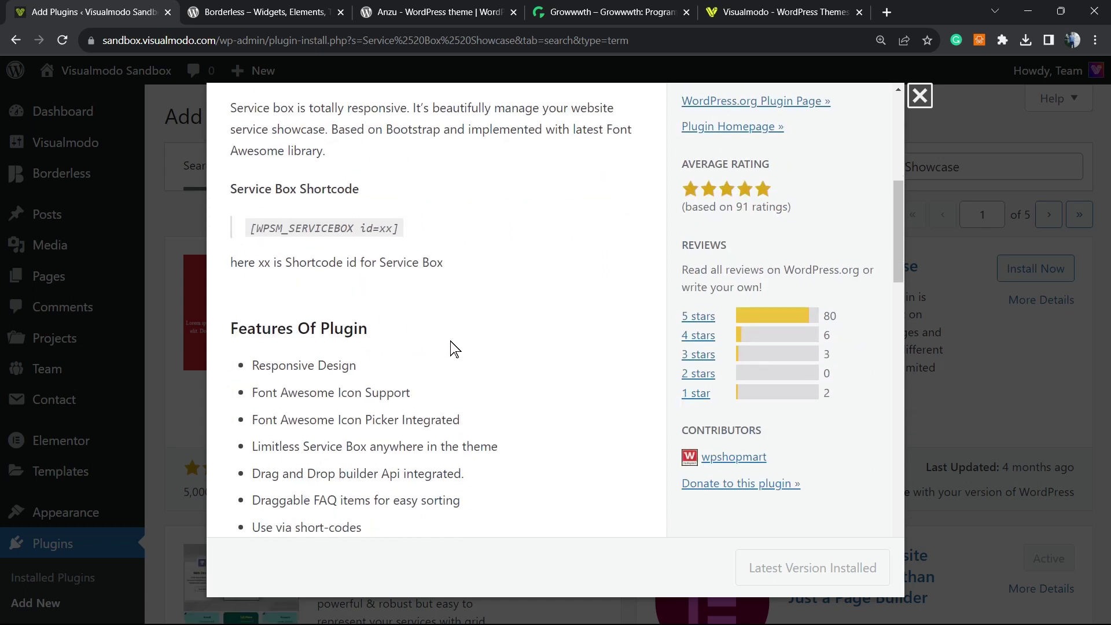
scroll(438, 371, up, 6)
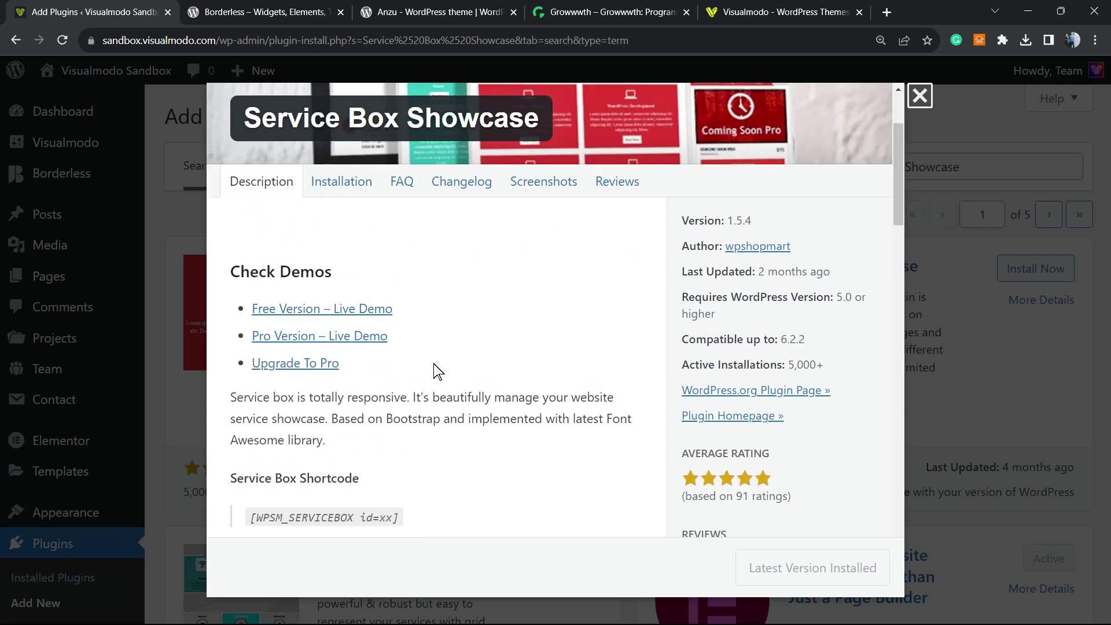
scroll(437, 369, up, 3)
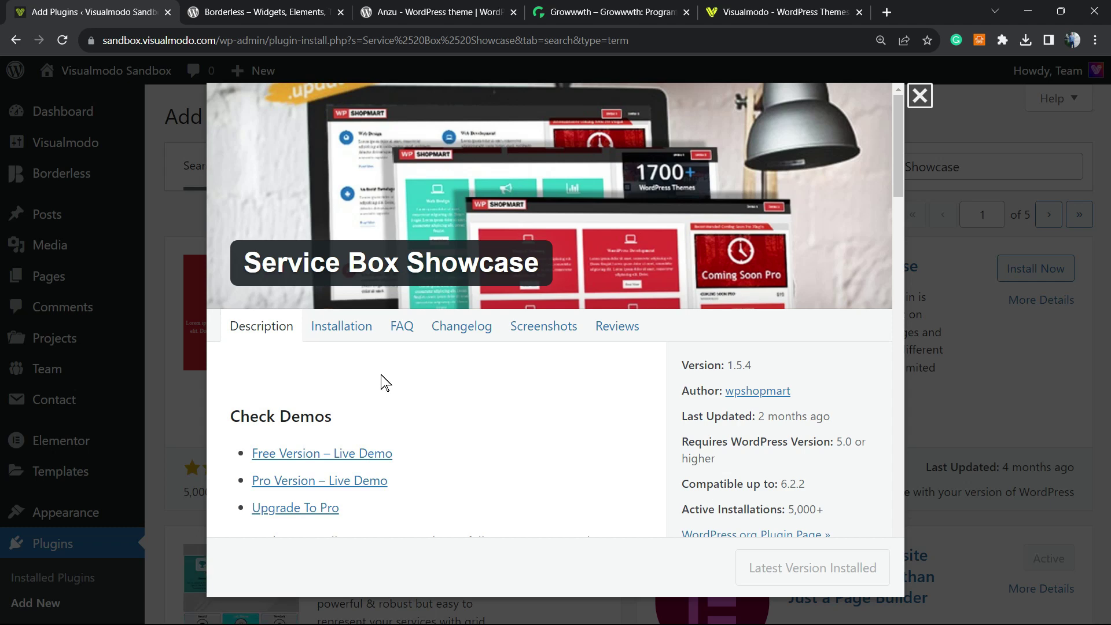
Activate Service Box Showcase and find Service Box 1.5.4 active in the Plugins list
click(937, 358)
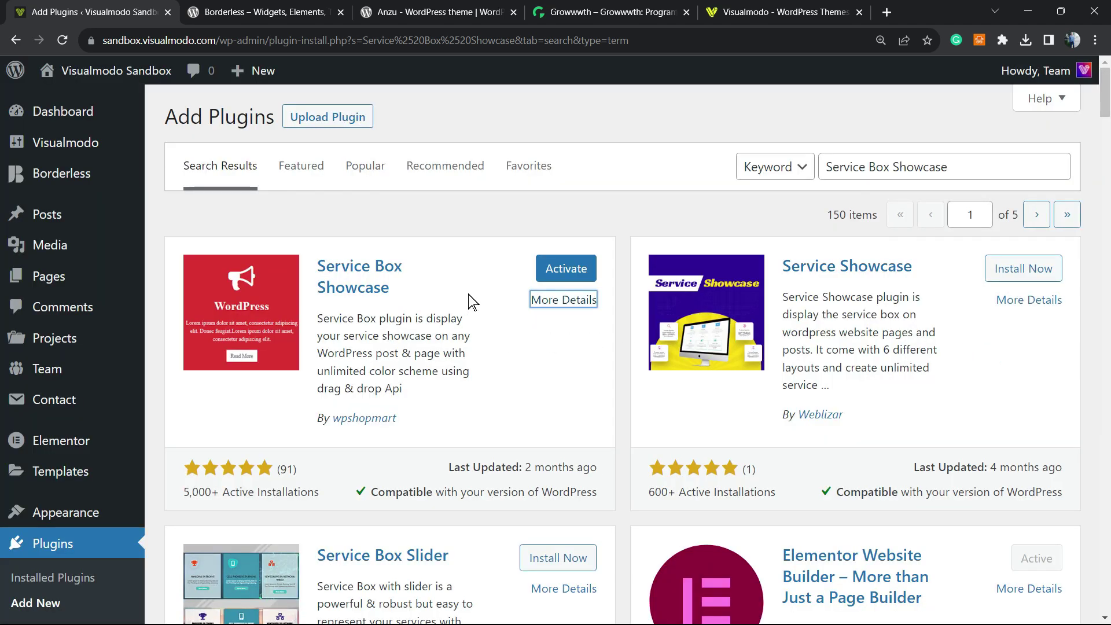
click(454, 219)
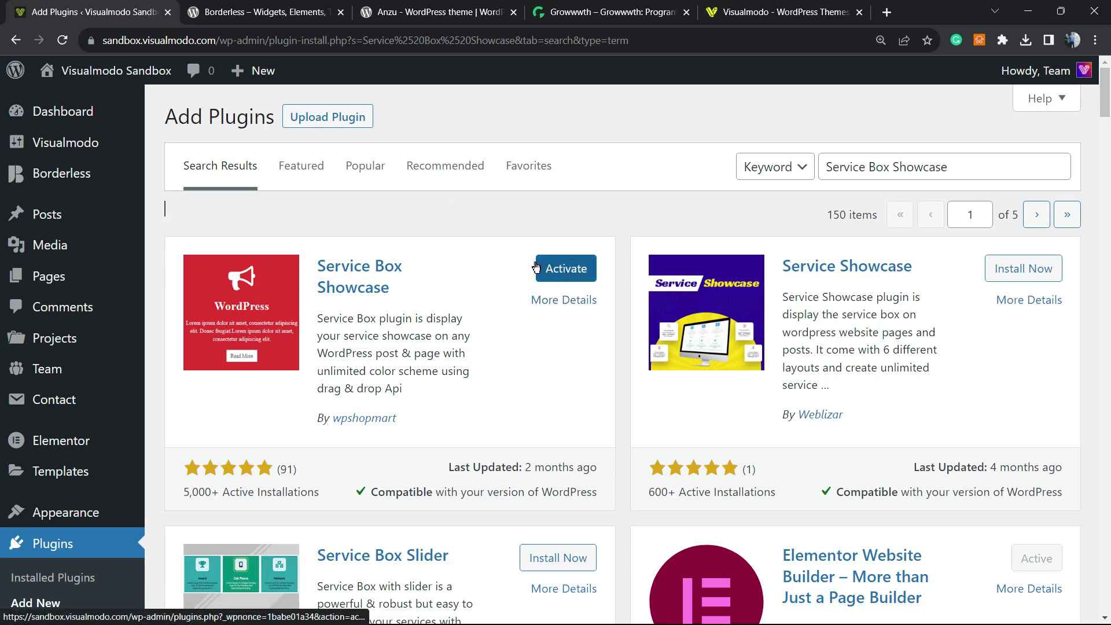
click(567, 270)
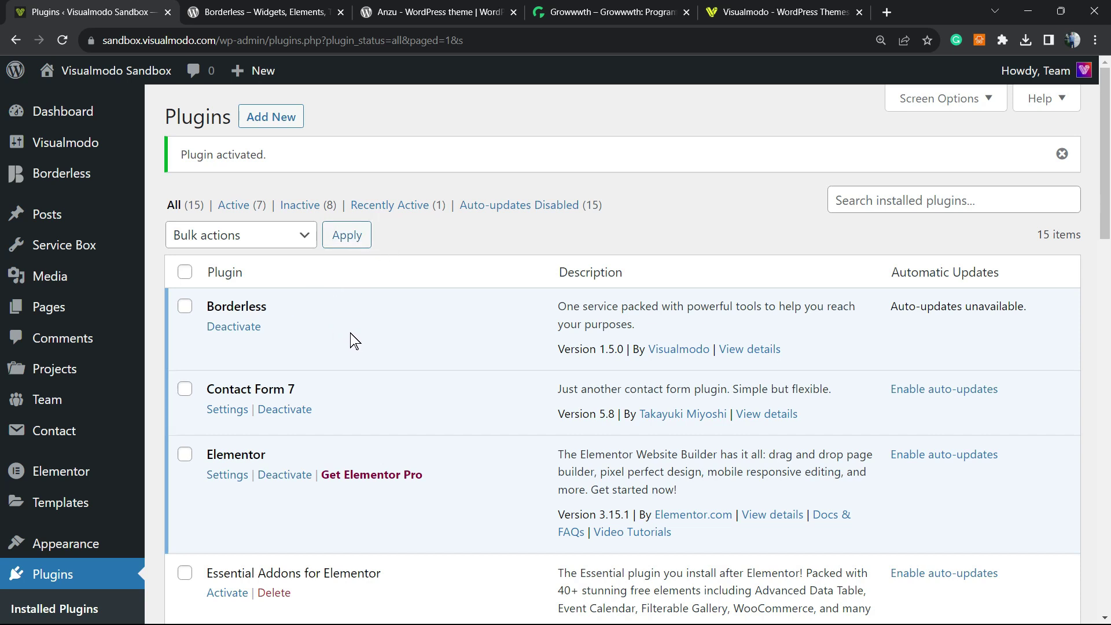
scroll(295, 353, down, 2)
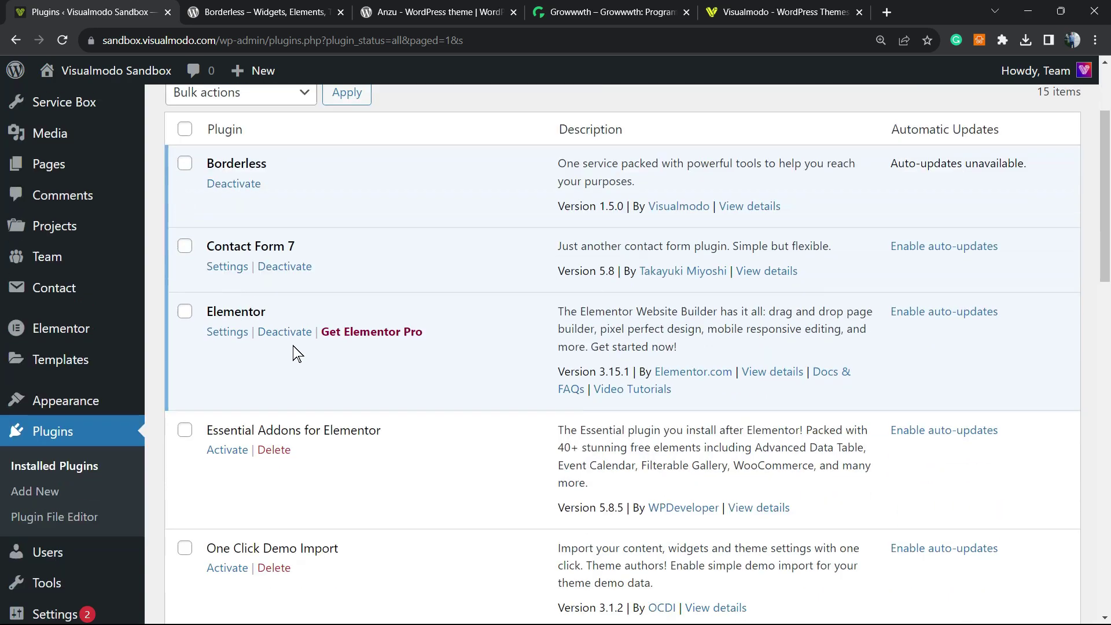
scroll(295, 353, down, 4)
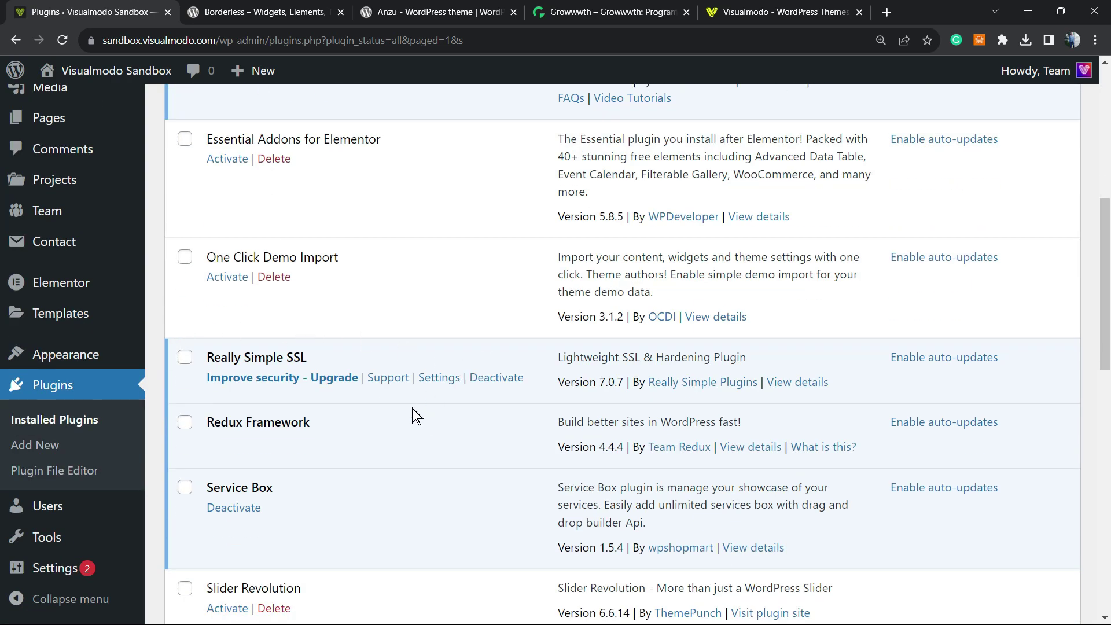
scroll(412, 408, down, 4)
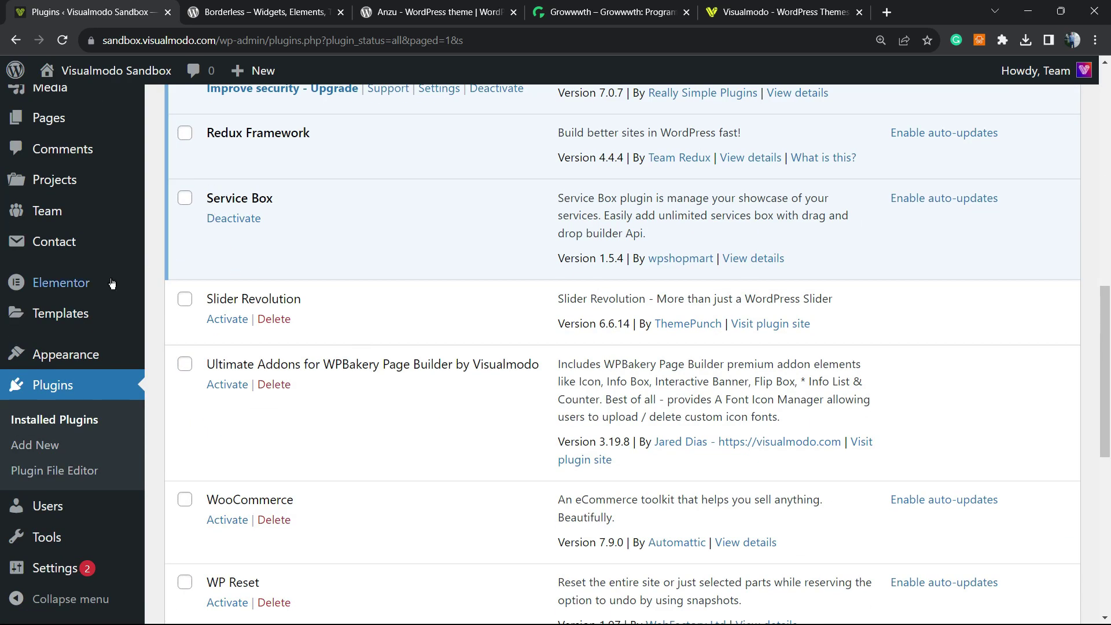
scroll(261, 339, up, 4)
scroll(303, 355, up, 6)
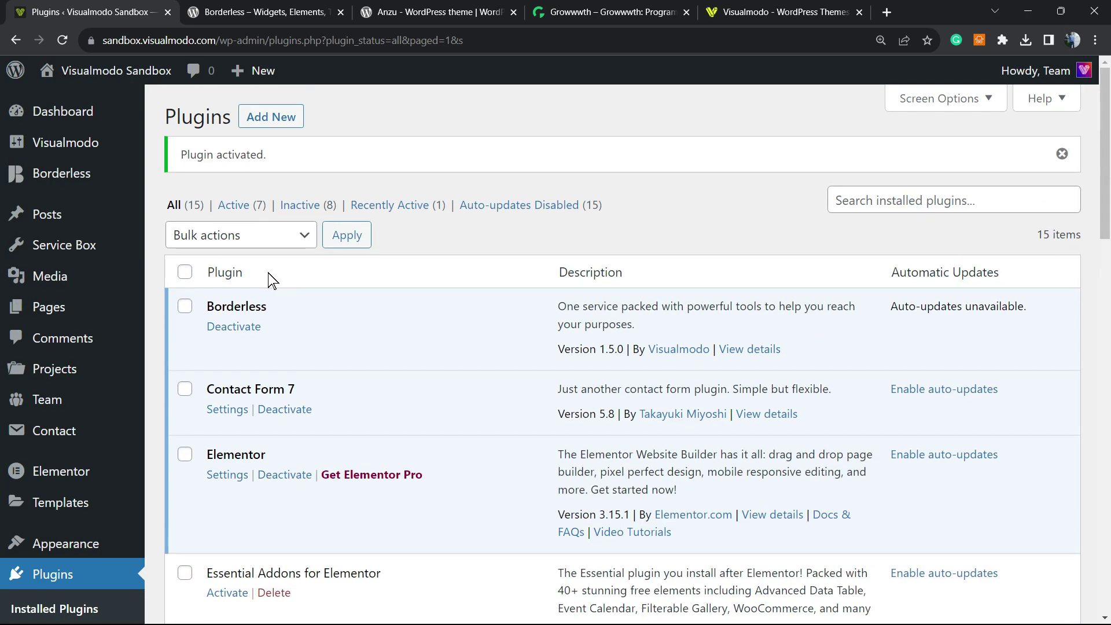
From All Service Box, create a new service box and review its design choices
mouse_move(75, 253)
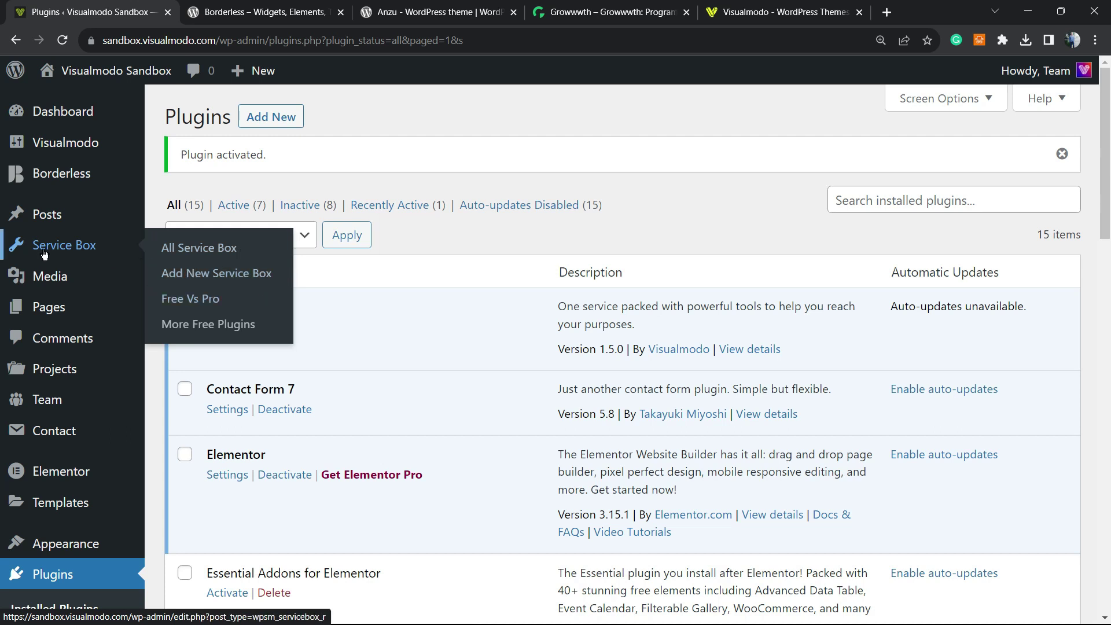
click(76, 248)
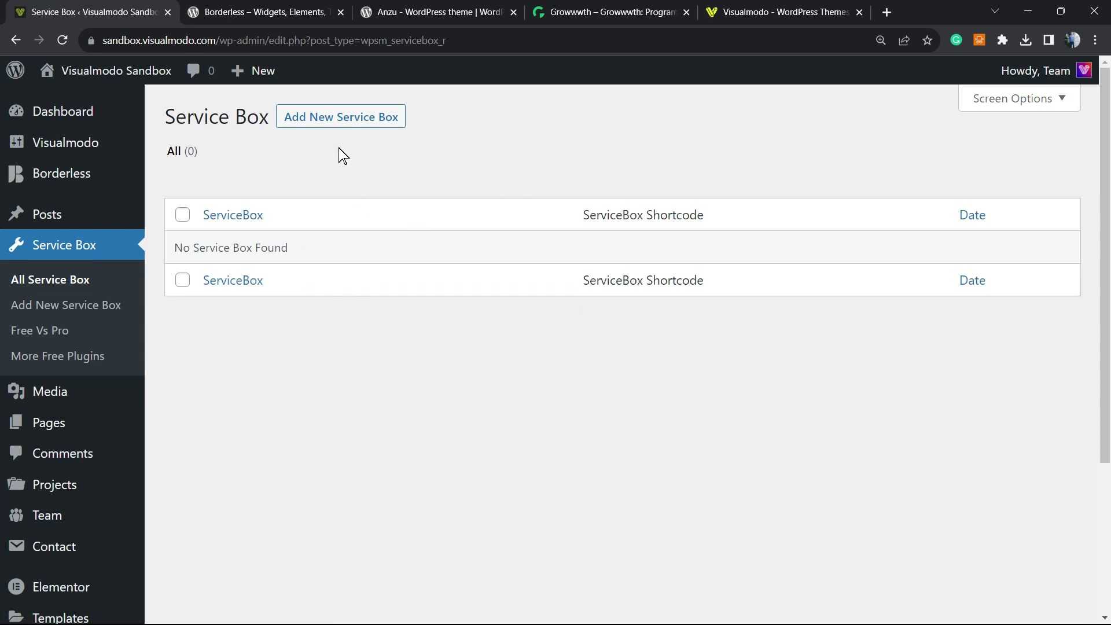
click(316, 118)
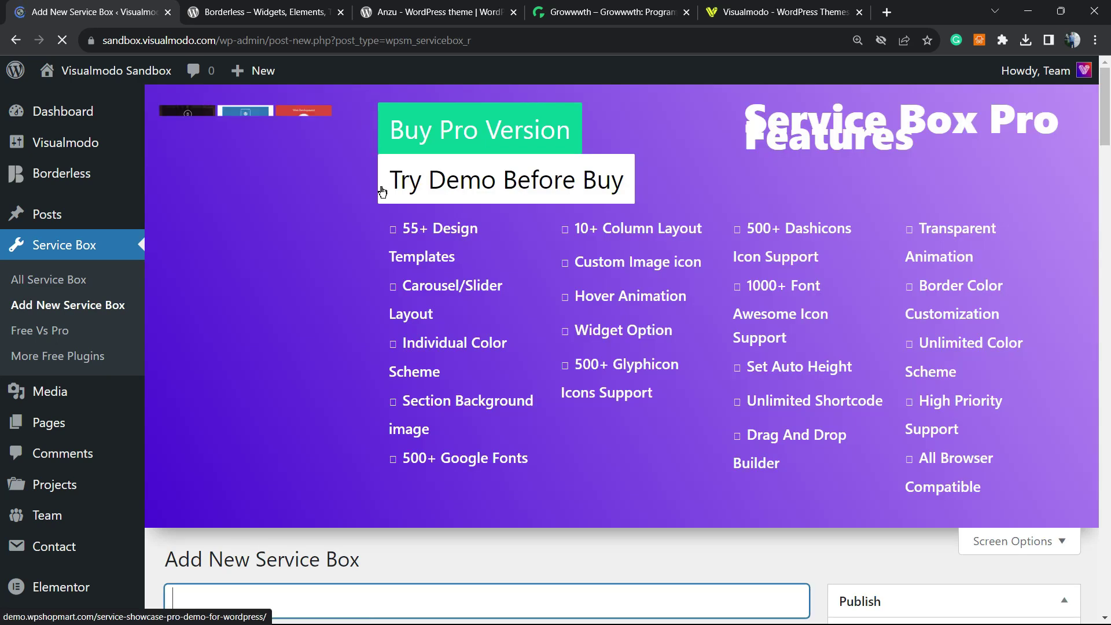
scroll(520, 255, down, 7)
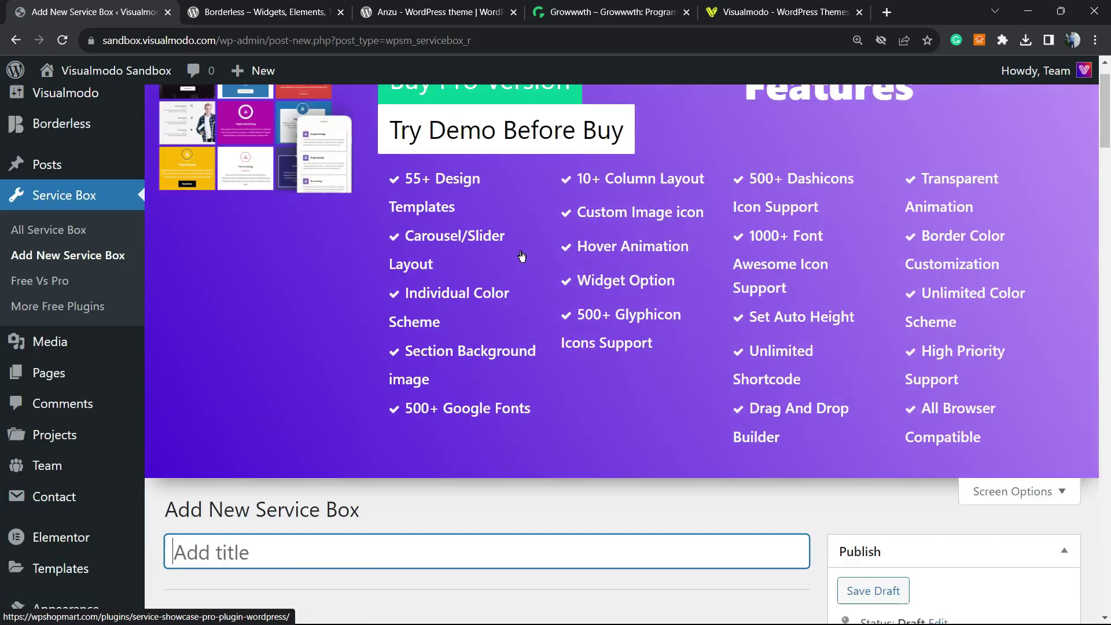
scroll(478, 327, down, 7)
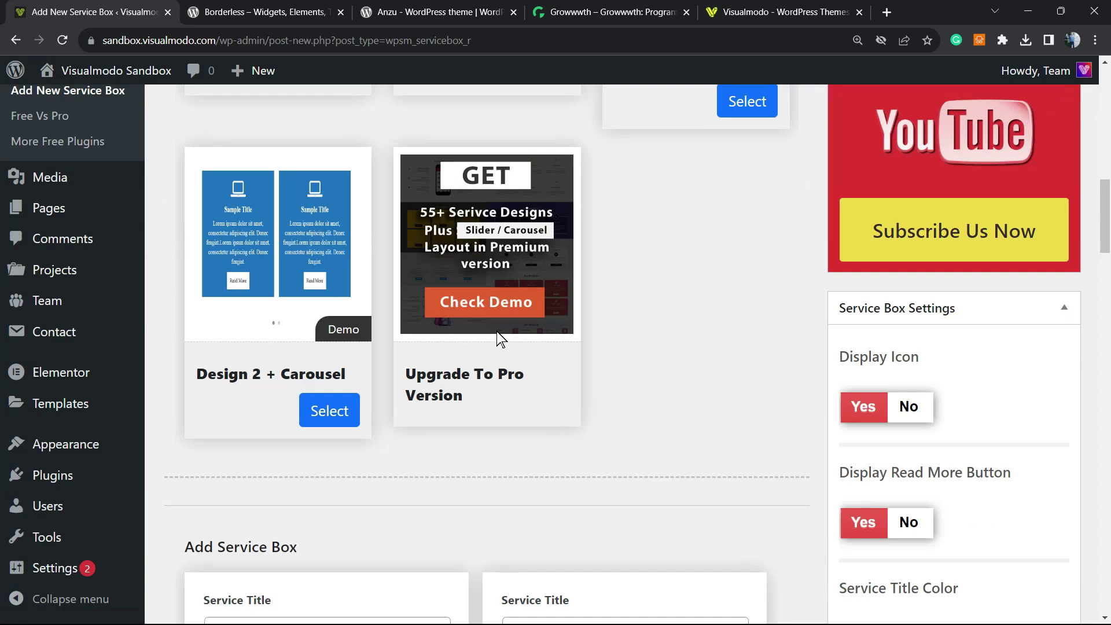
scroll(665, 356, up, 7)
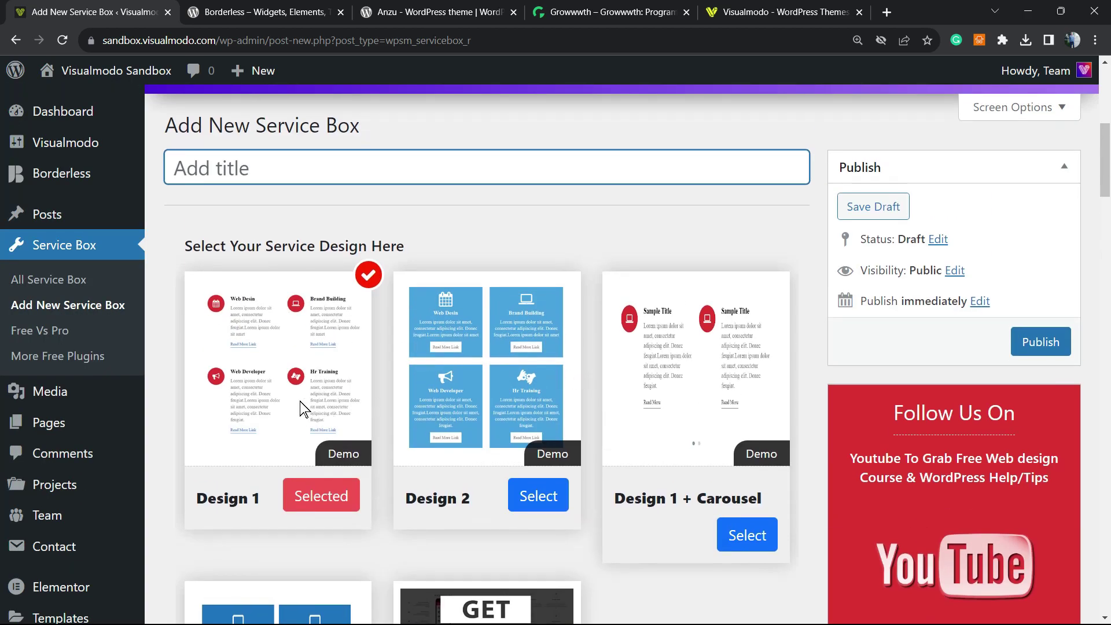
scroll(297, 409, down, 5)
scroll(236, 355, up, 3)
click(265, 229)
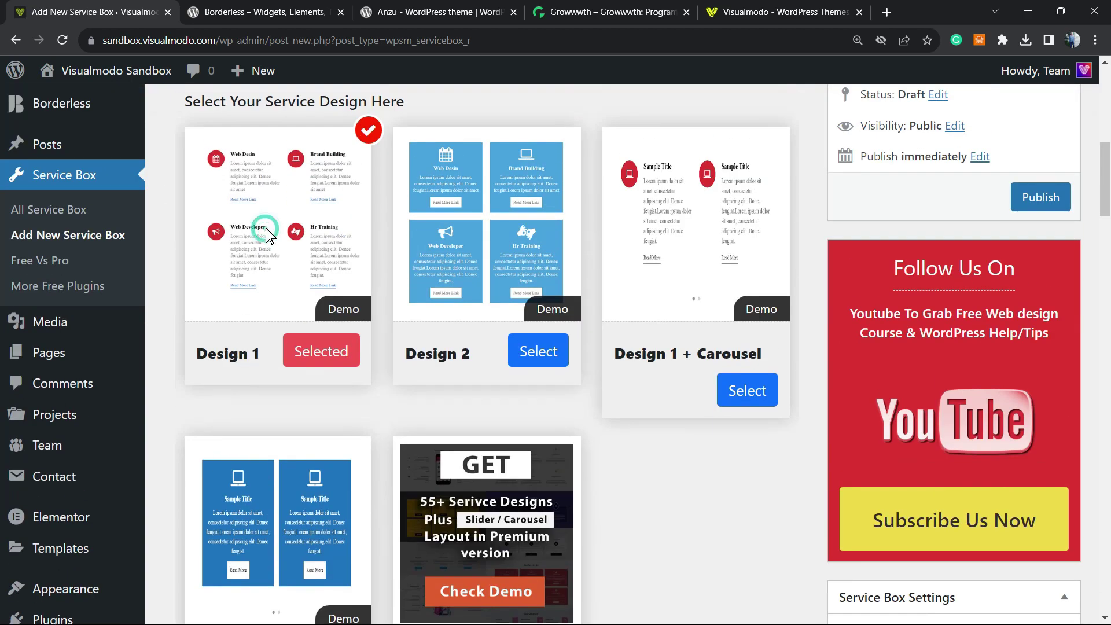
scroll(596, 308, down, 10)
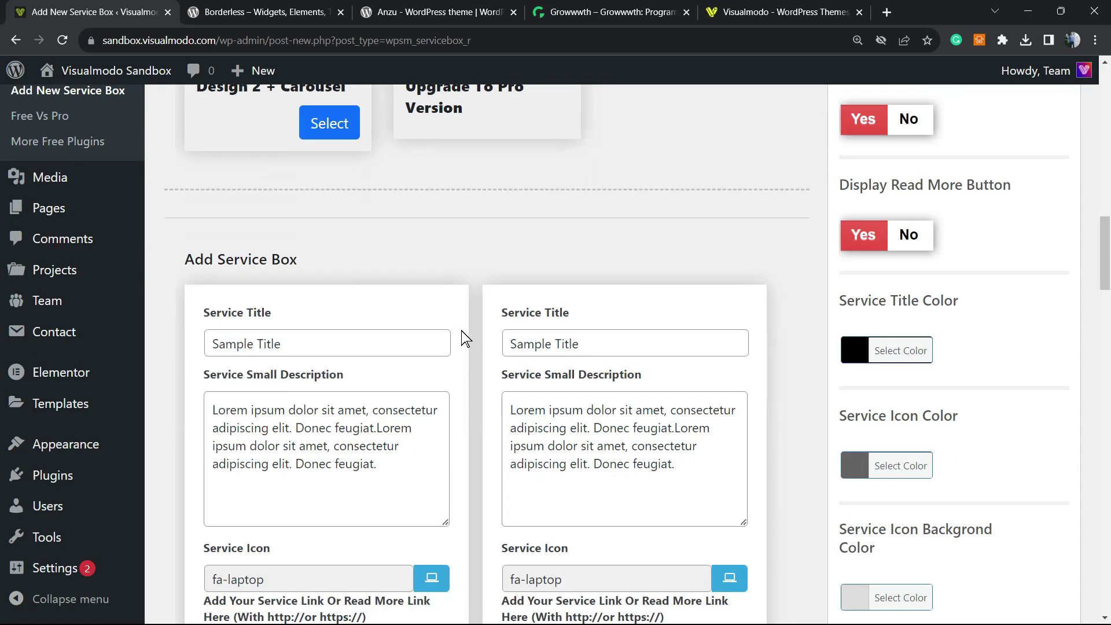
scroll(441, 302, down, 5)
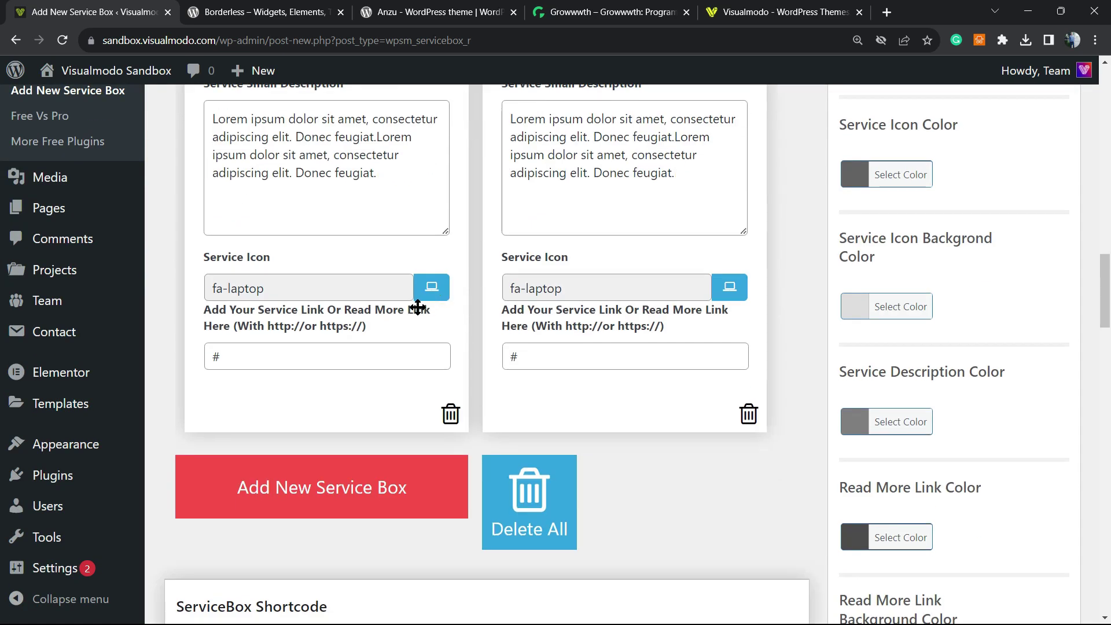
scroll(418, 307, up, 10)
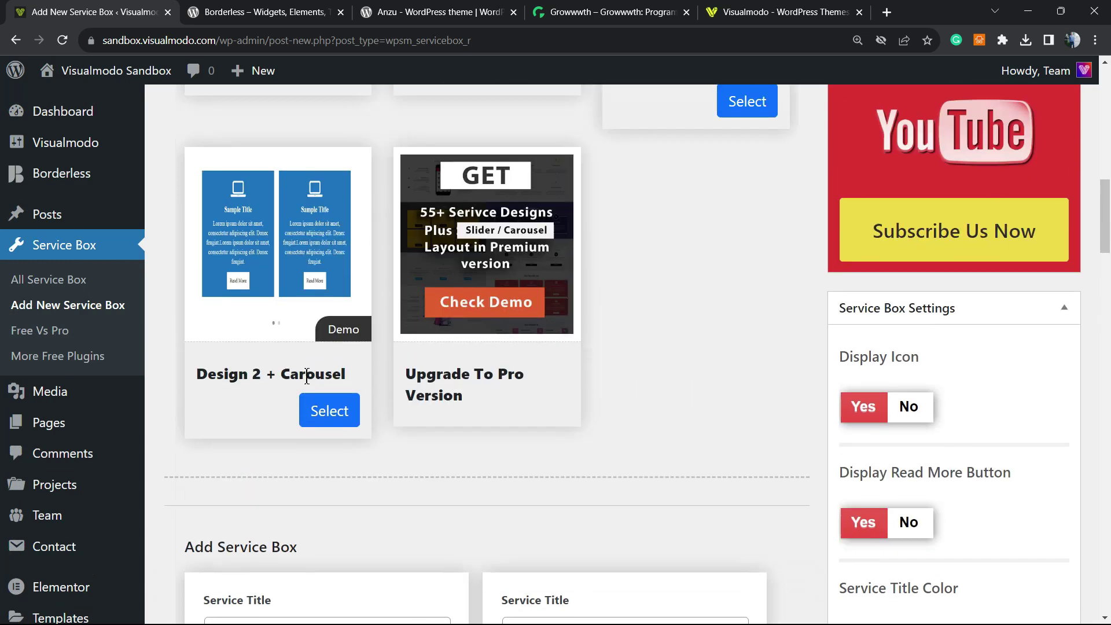
scroll(308, 376, down, 5)
click(305, 345)
double_click(307, 346)
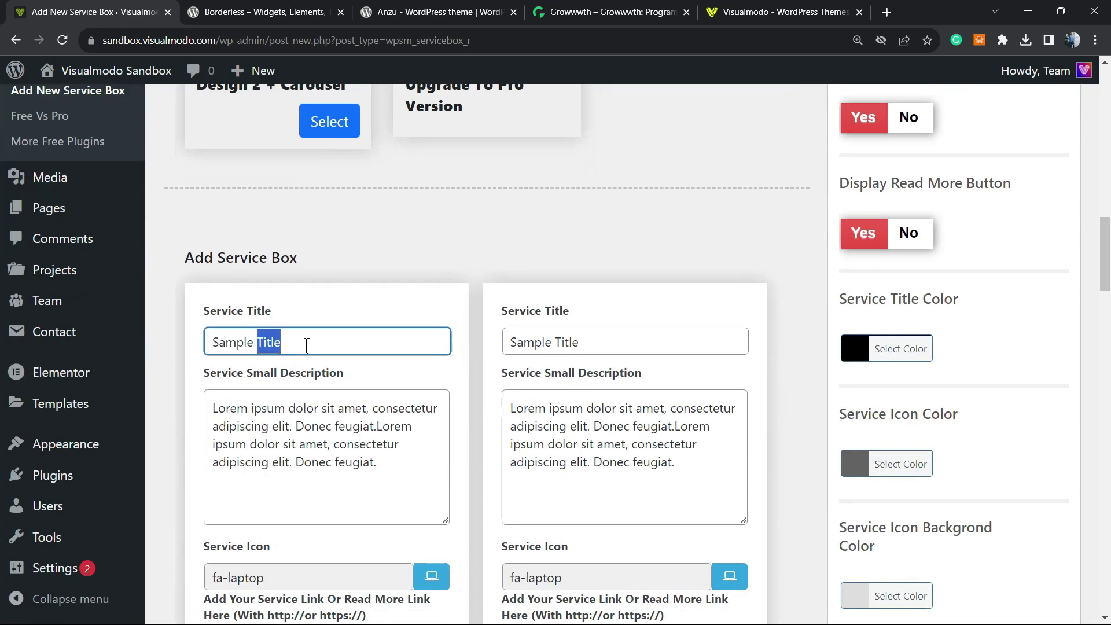
triple_click(306, 346)
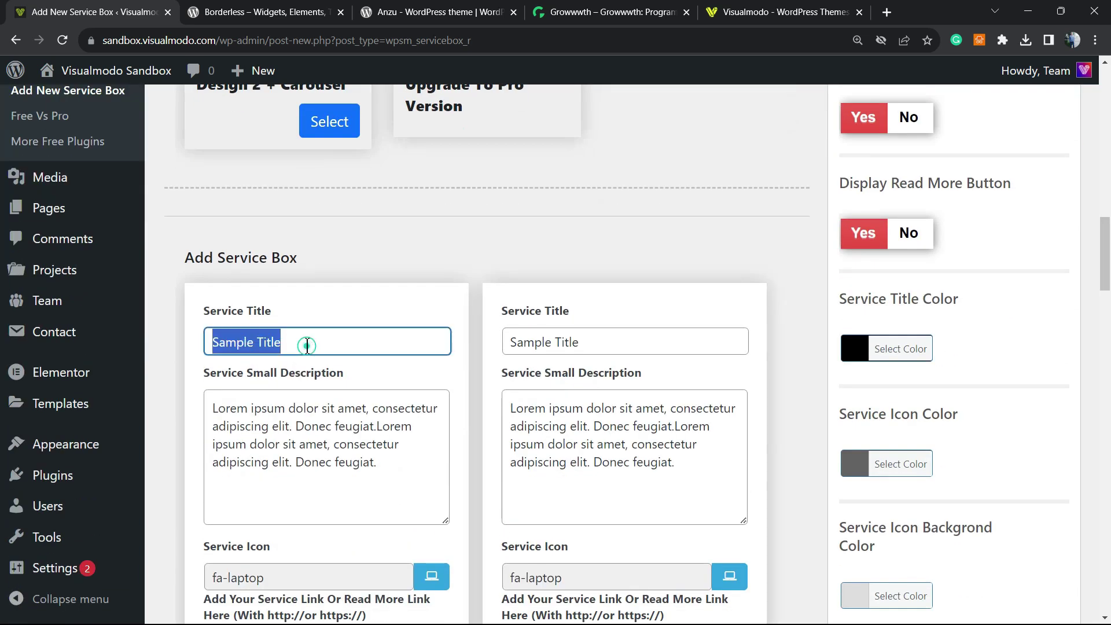
triple_click(630, 348)
scroll(568, 290, down, 3)
triple_click(380, 287)
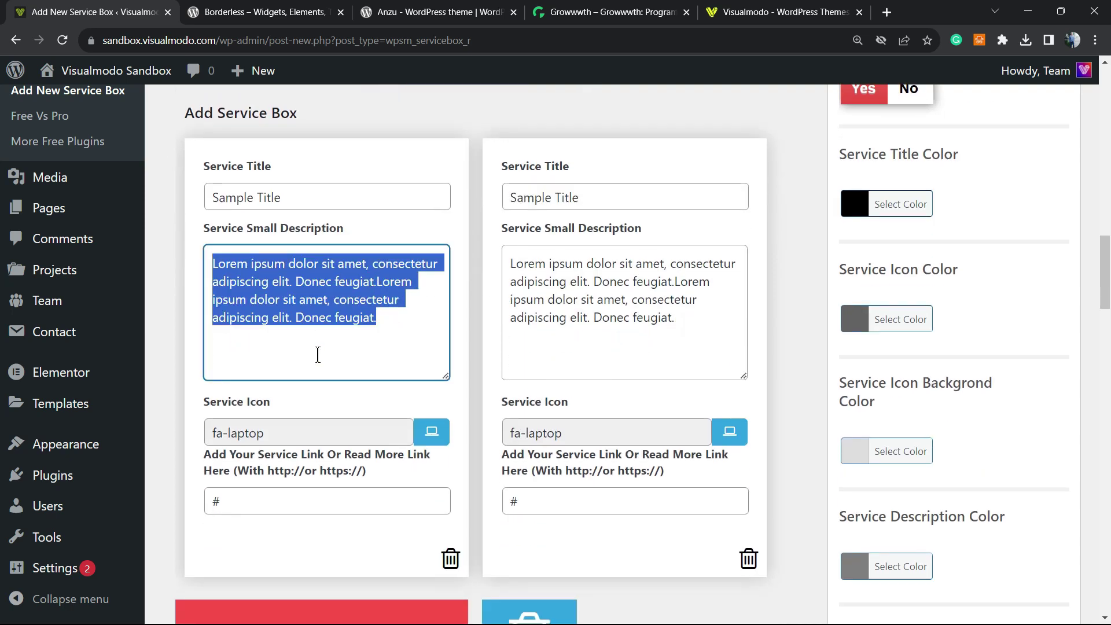
click(424, 437)
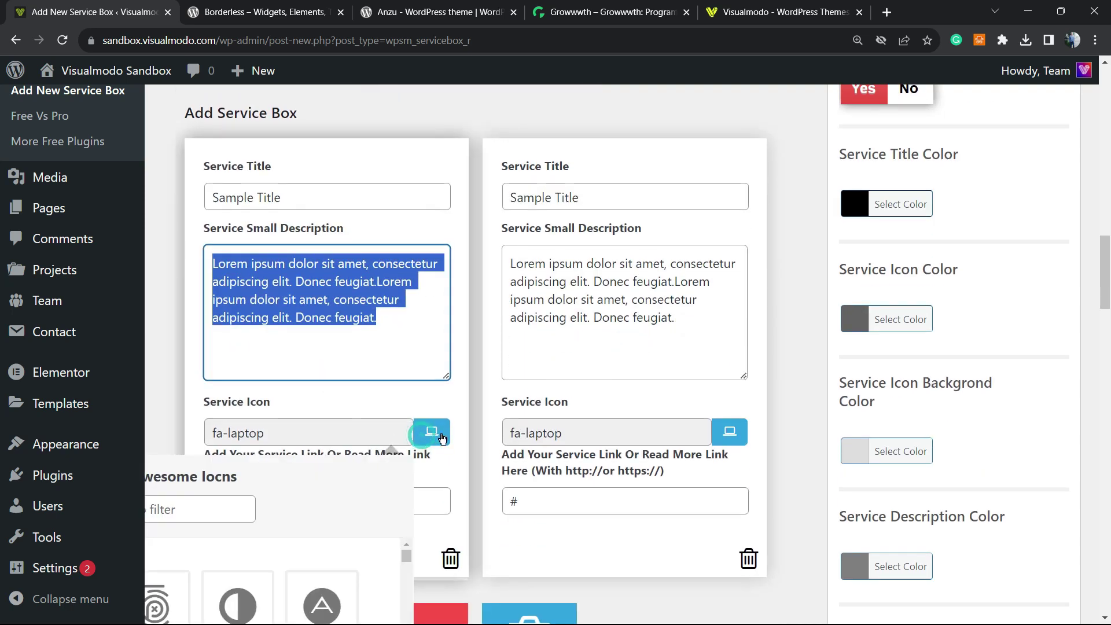
scroll(442, 438, down, 3)
scroll(298, 397, down, 5)
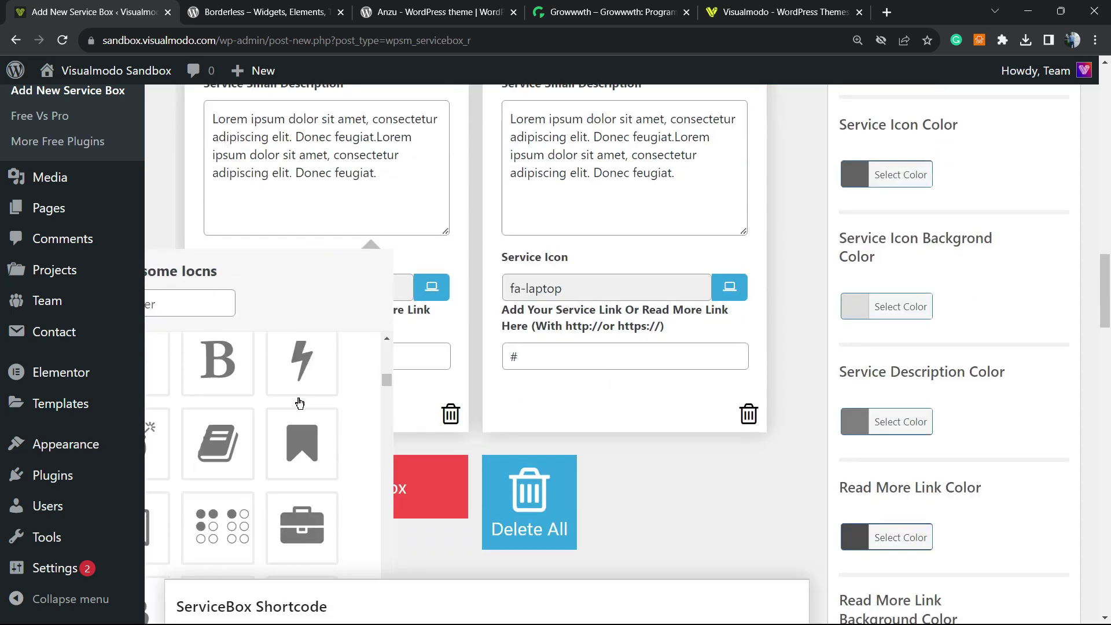
key(ctrl+minus)
key(ctrl+minus)
key(ctrl+minus)
scroll(343, 380, down, 4)
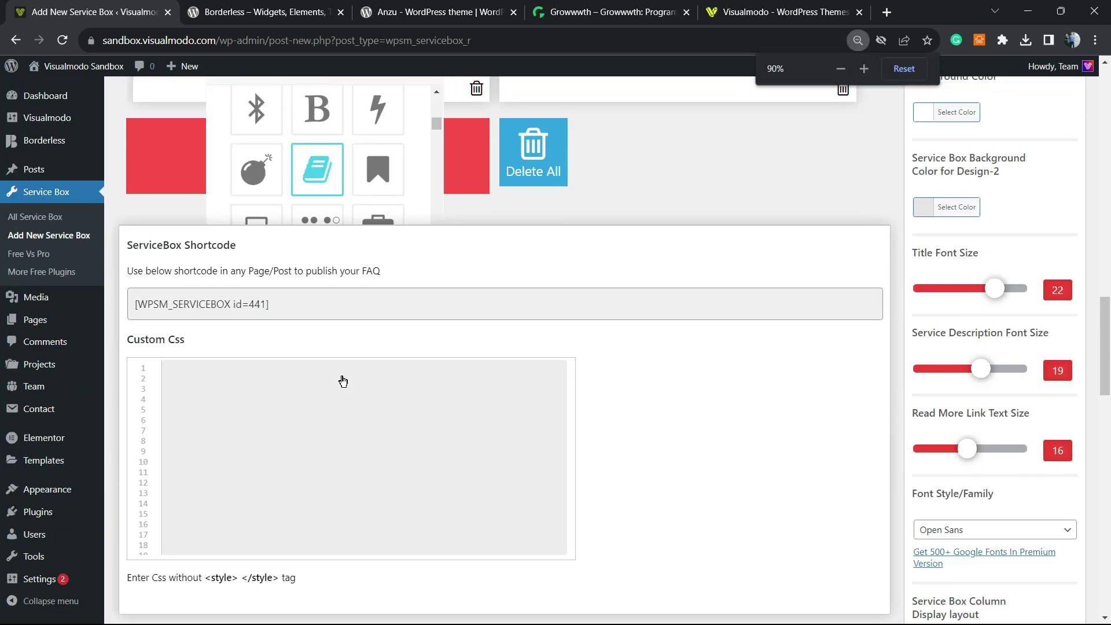
scroll(343, 380, up, 5)
scroll(347, 382, down, 4)
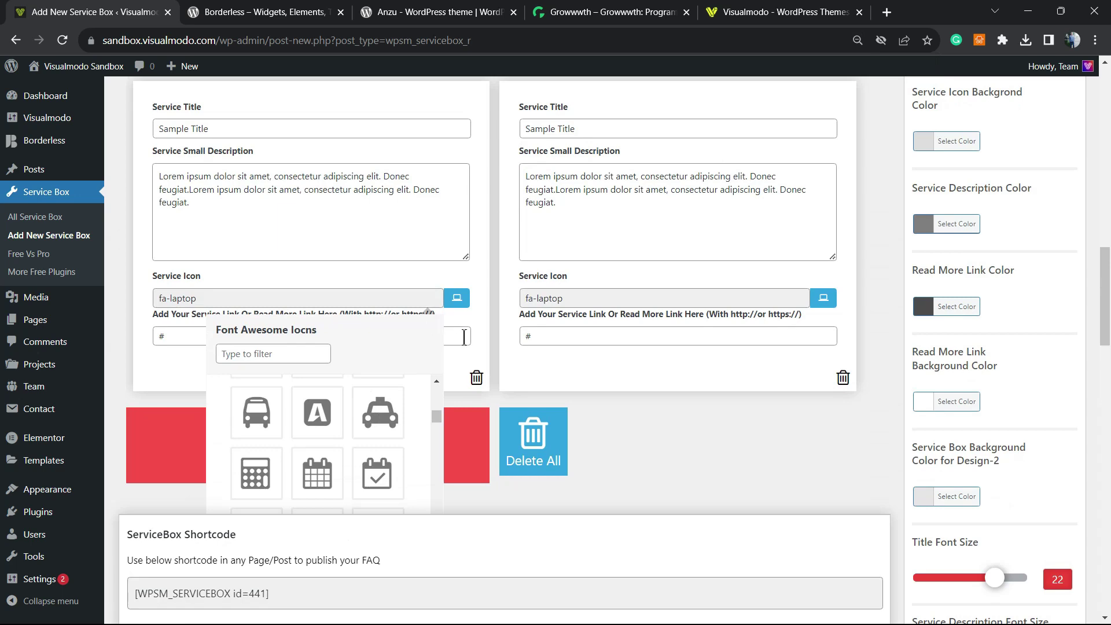
click(409, 283)
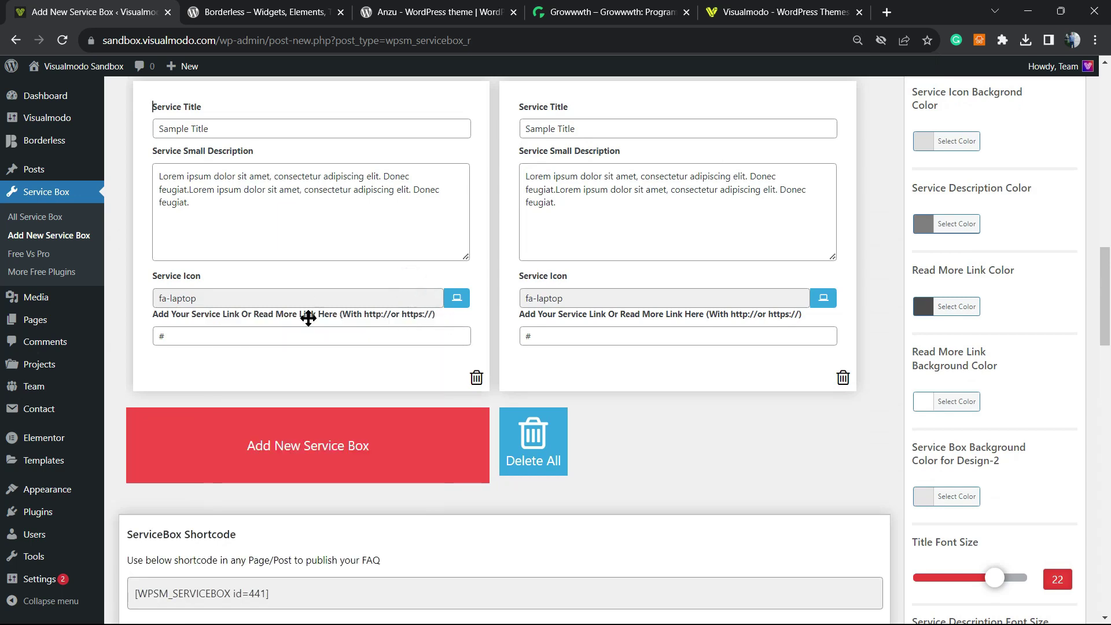
key(ctrl+0)
click(274, 348)
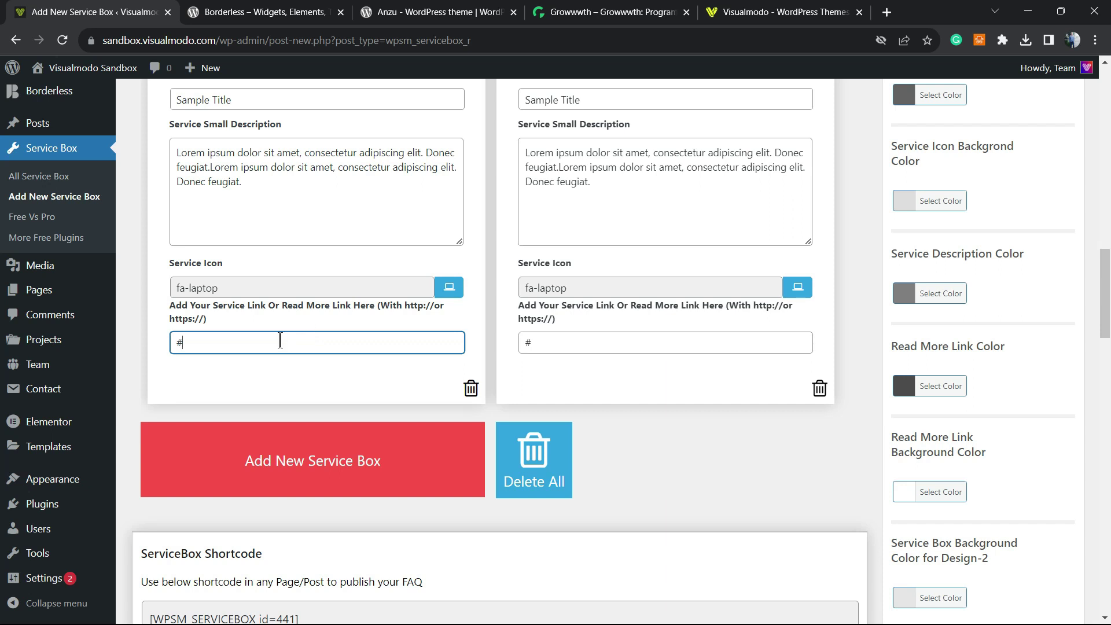
double_click(280, 341)
double_click(280, 340)
scroll(579, 440, up, 5)
scroll(422, 367, down, 7)
scroll(389, 349, up, 6)
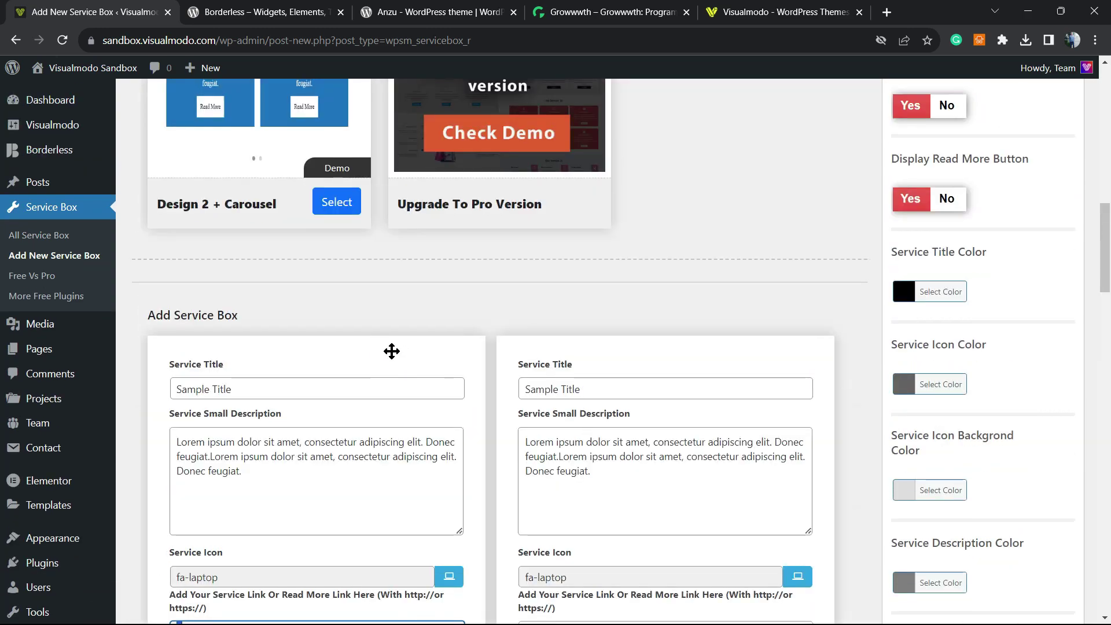
scroll(422, 396, down, 6)
scroll(422, 395, down, 3)
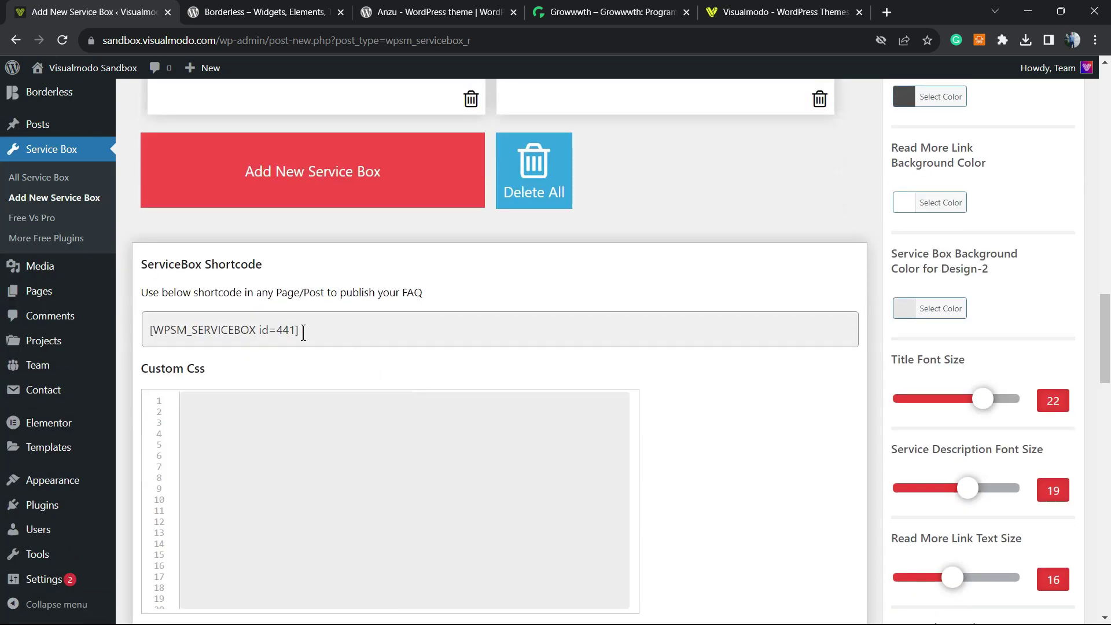
click(264, 327)
triple_click(358, 334)
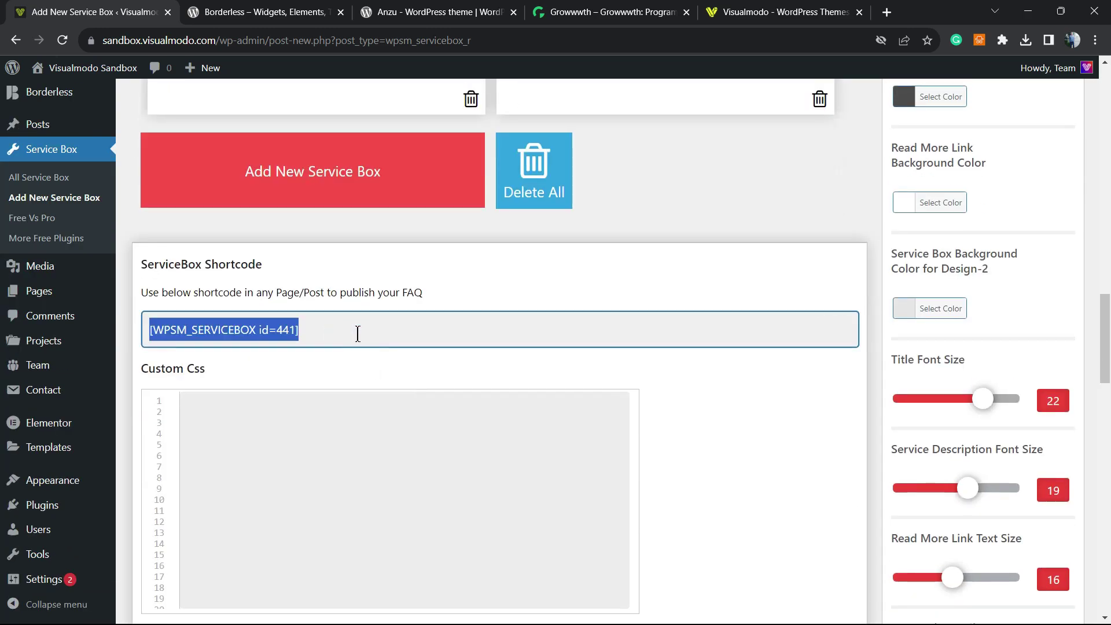
click(361, 411)
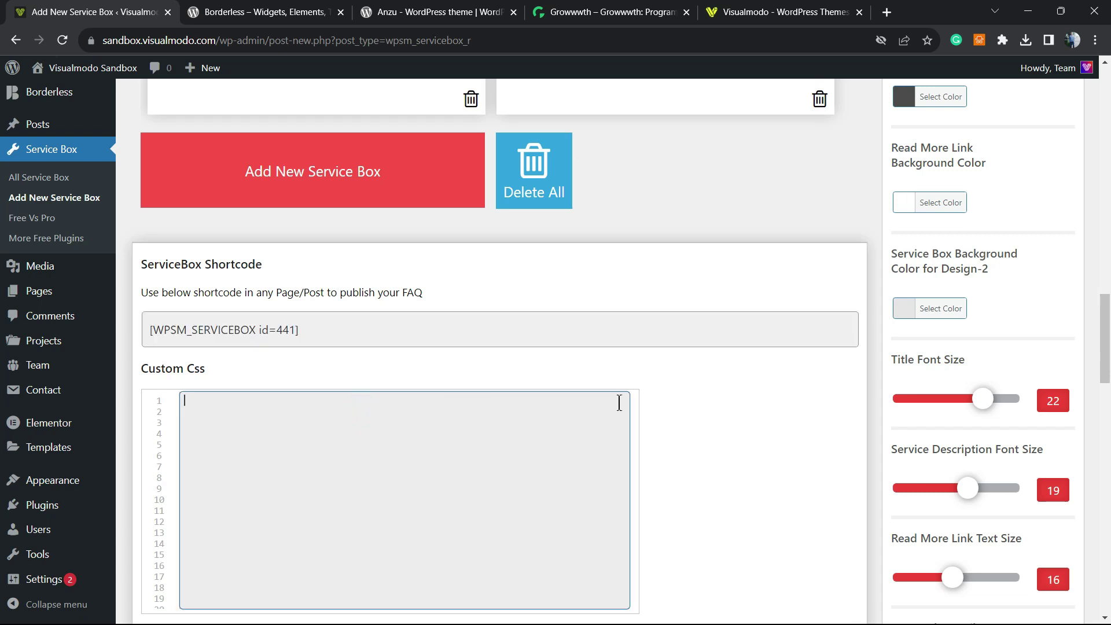
scroll(845, 396, up, 8)
scroll(804, 370, up, 7)
key(ctrl+plus)
key(ctrl+plus)
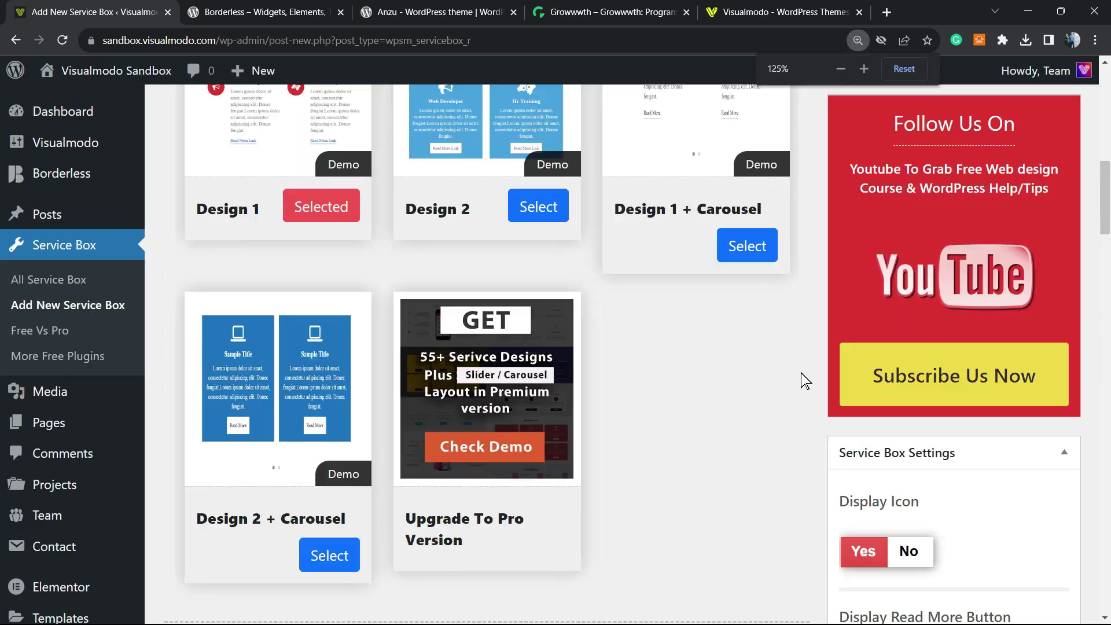
key(ctrl+plus)
scroll(728, 376, down, 5)
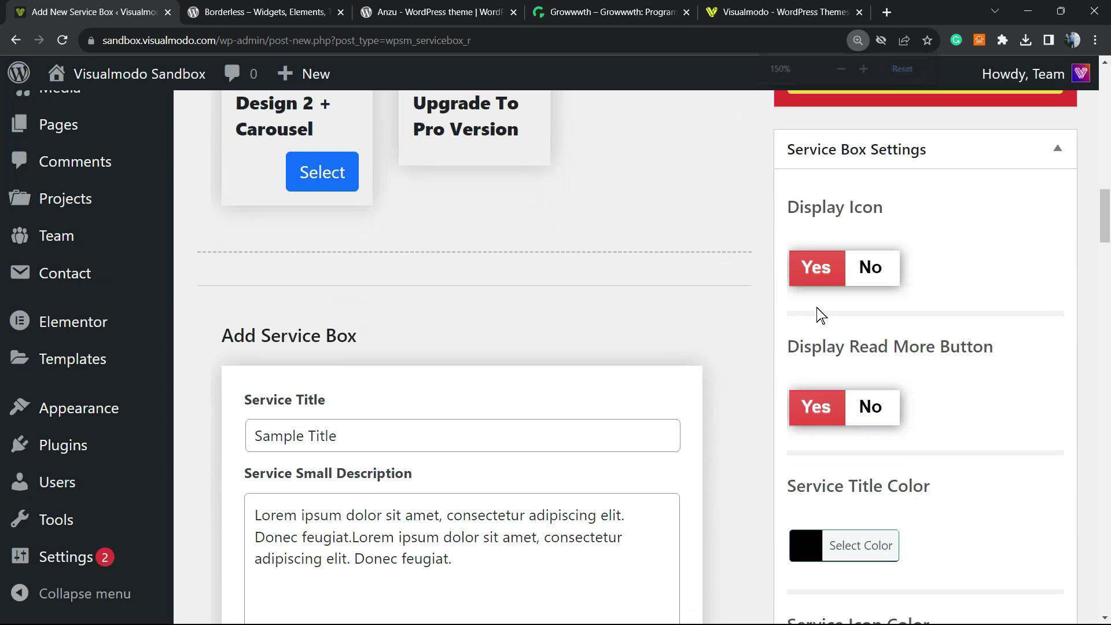
scroll(824, 224, up, 2)
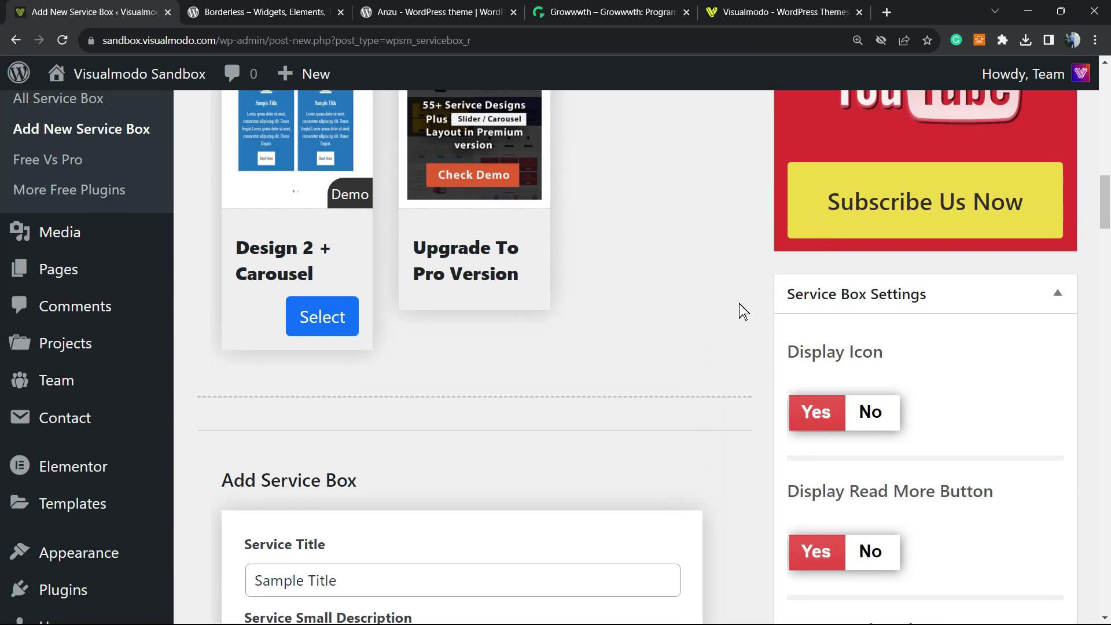
scroll(738, 303, down, 3)
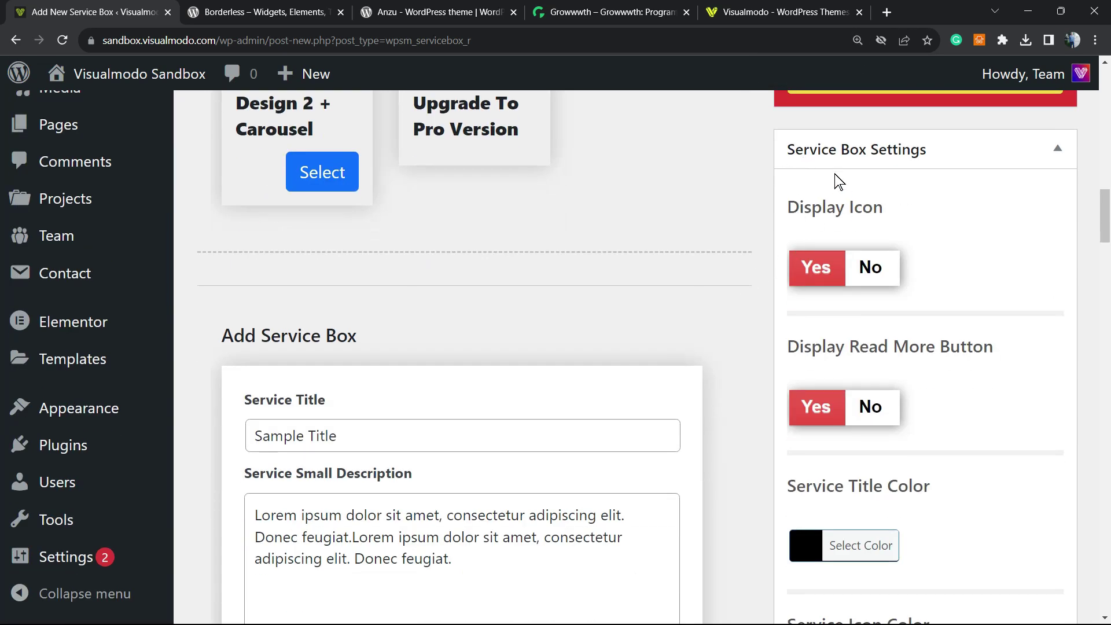
scroll(760, 312, down, 3)
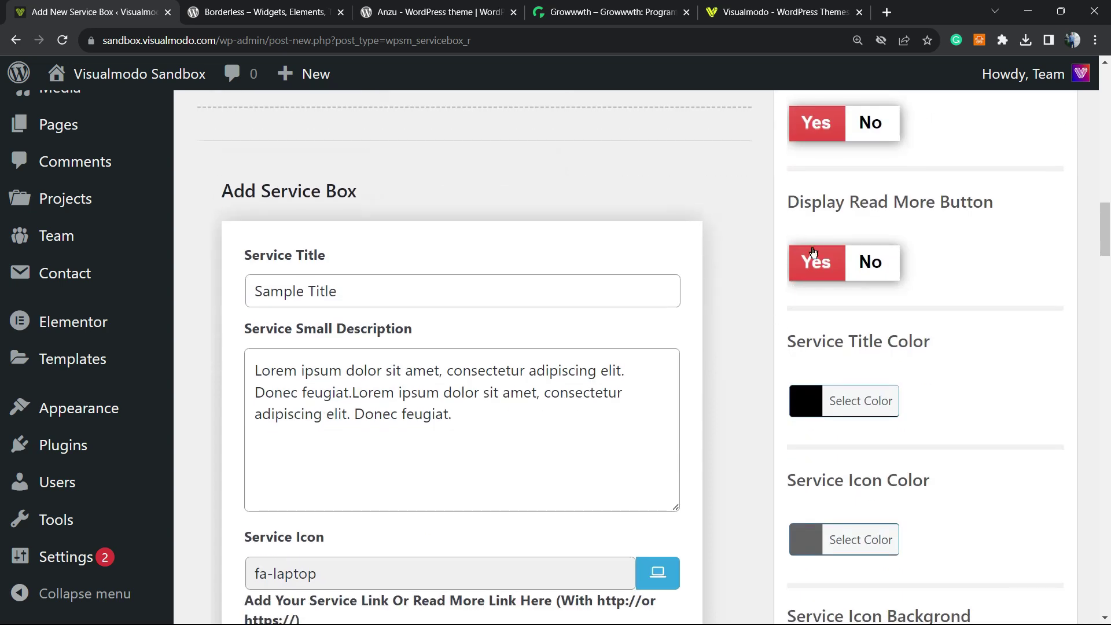
scroll(809, 334, down, 3)
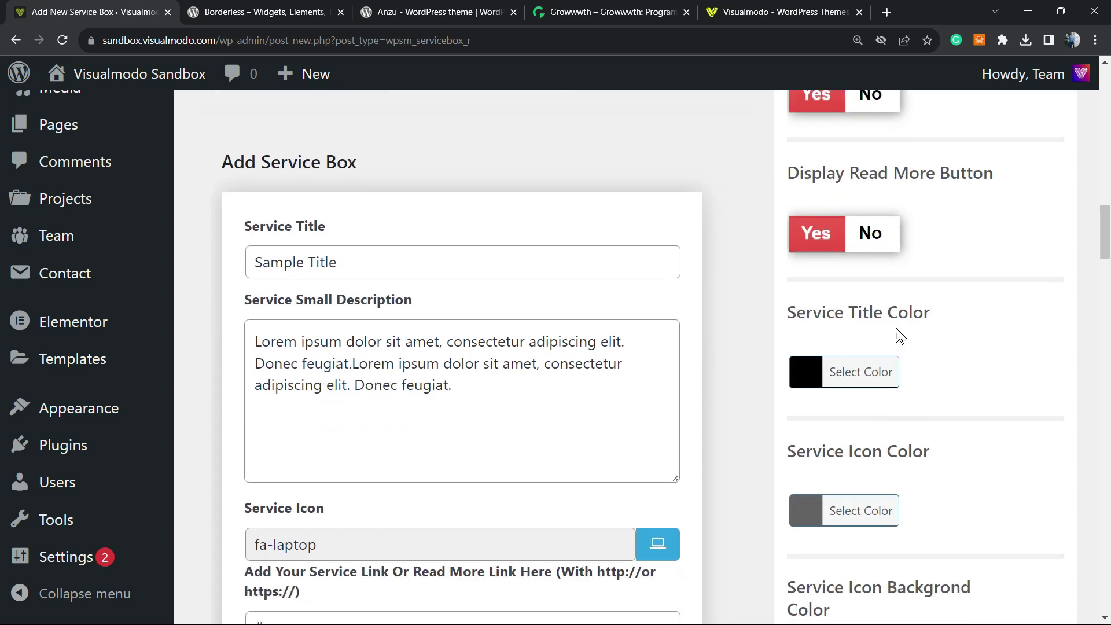
scroll(843, 340, down, 3)
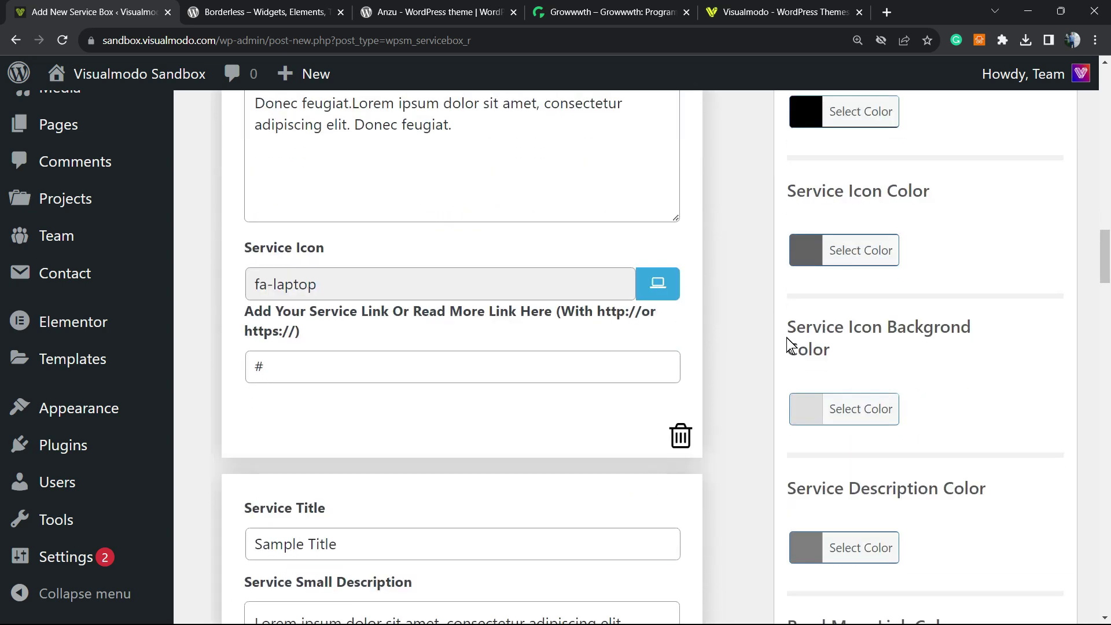
scroll(765, 333, down, 3)
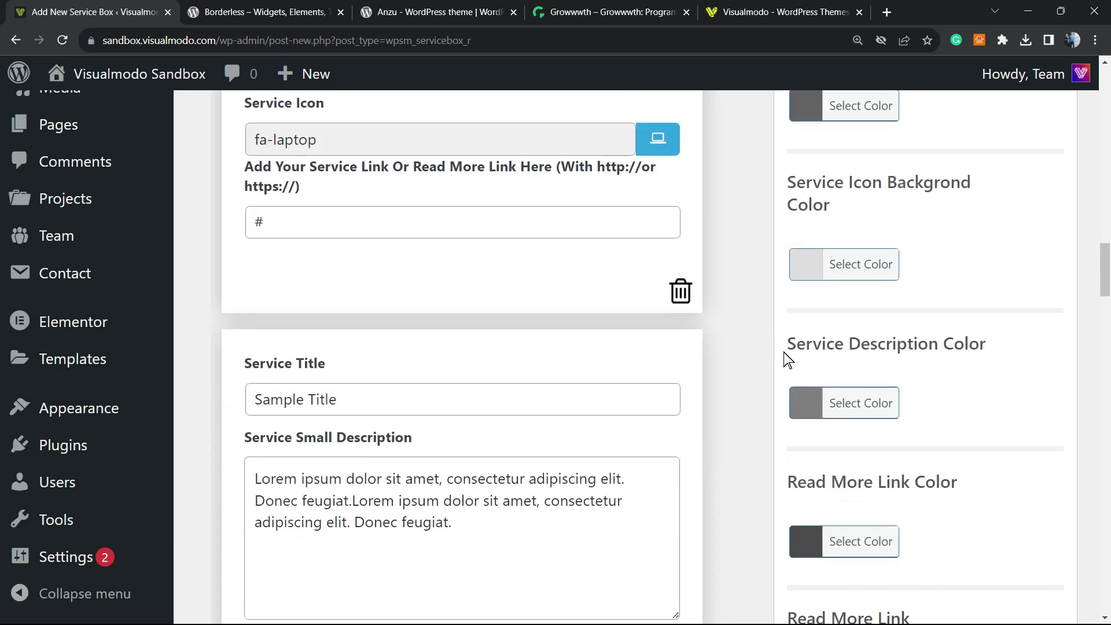
scroll(808, 341, down, 3)
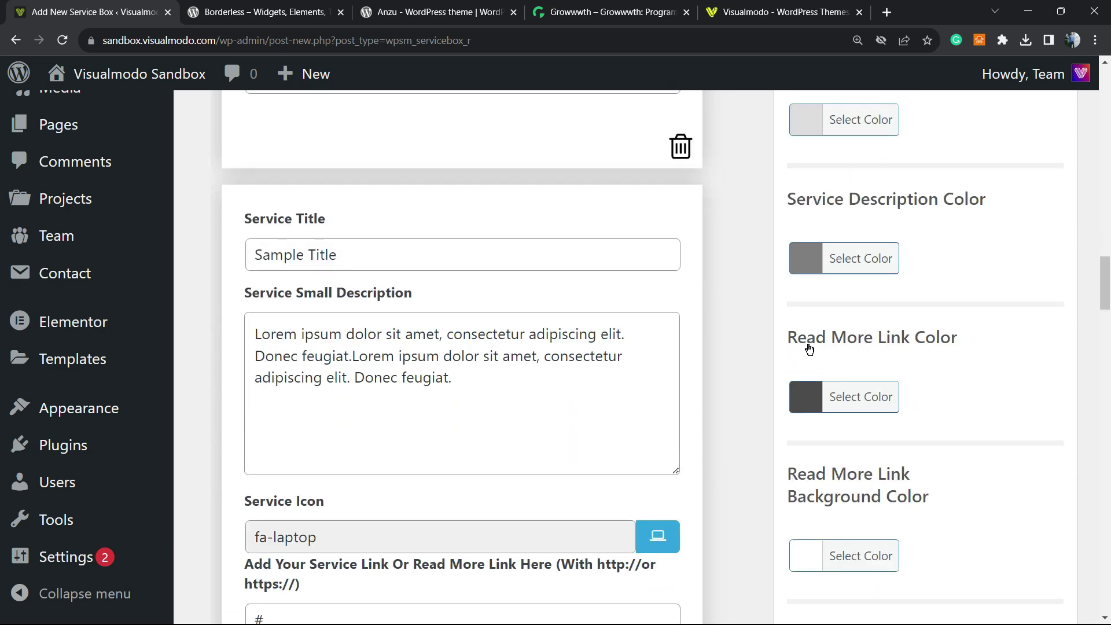
scroll(758, 356, down, 3)
scroll(752, 351, down, 3)
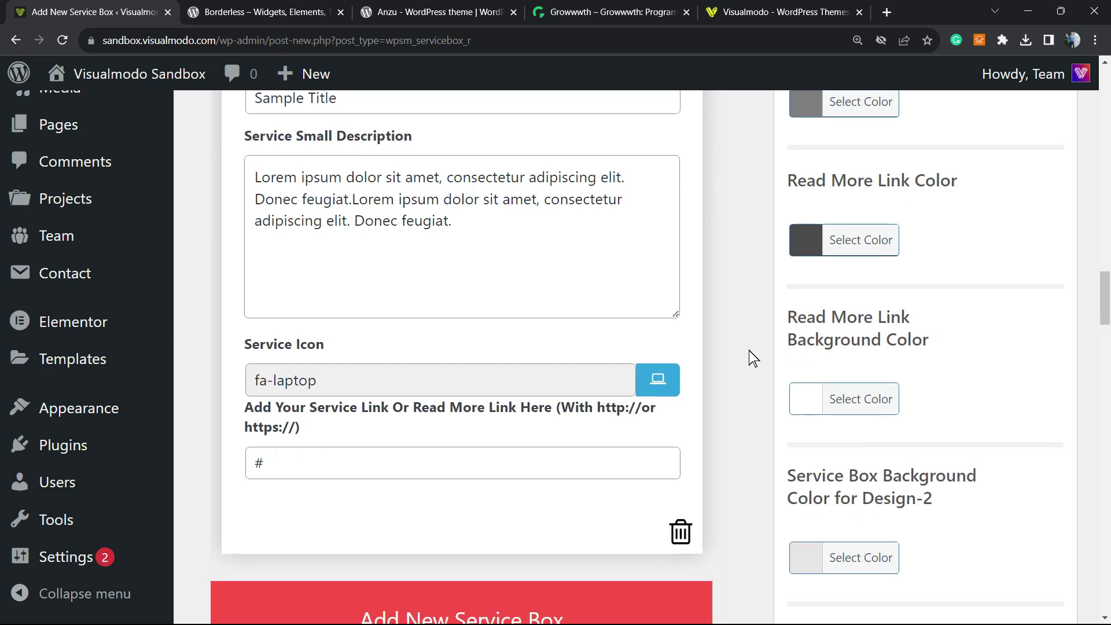
scroll(978, 405, down, 3)
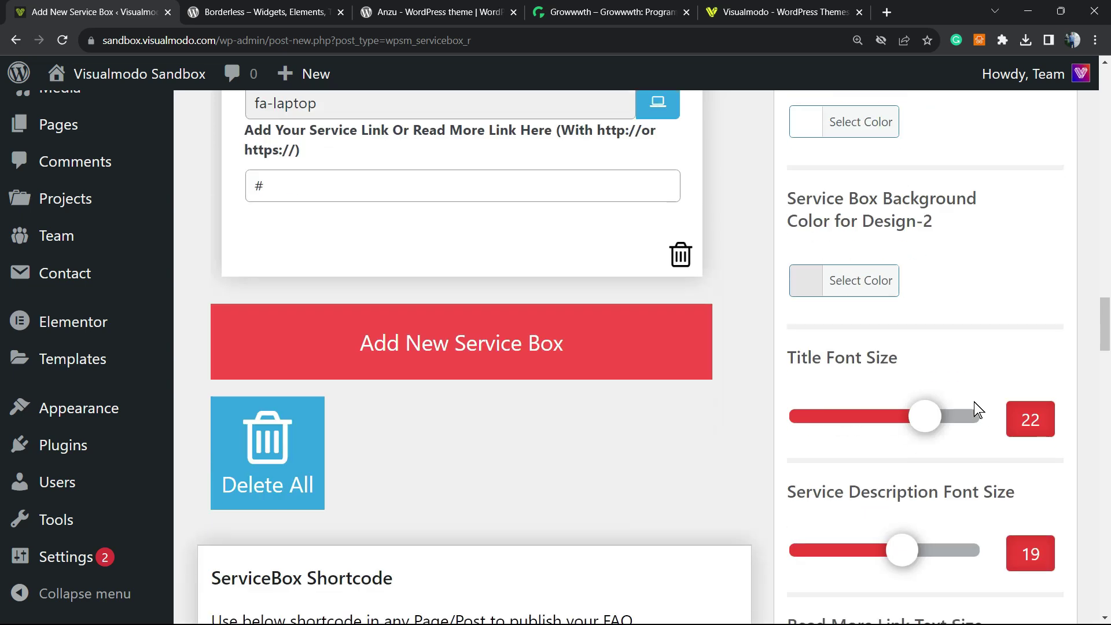
scroll(867, 255, down, 3)
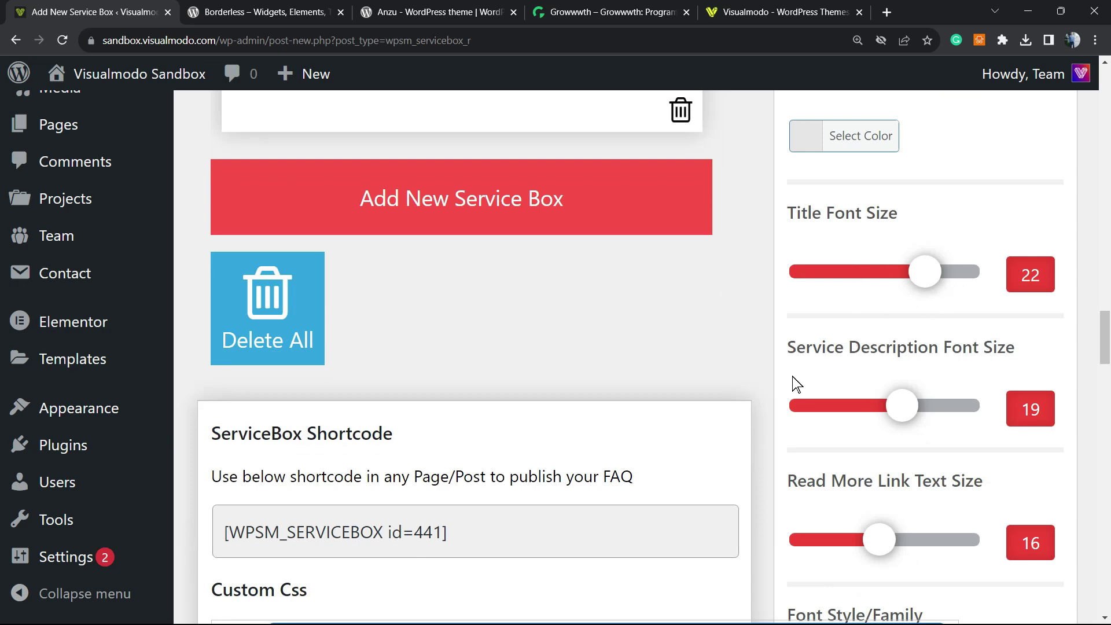
scroll(887, 367, down, 3)
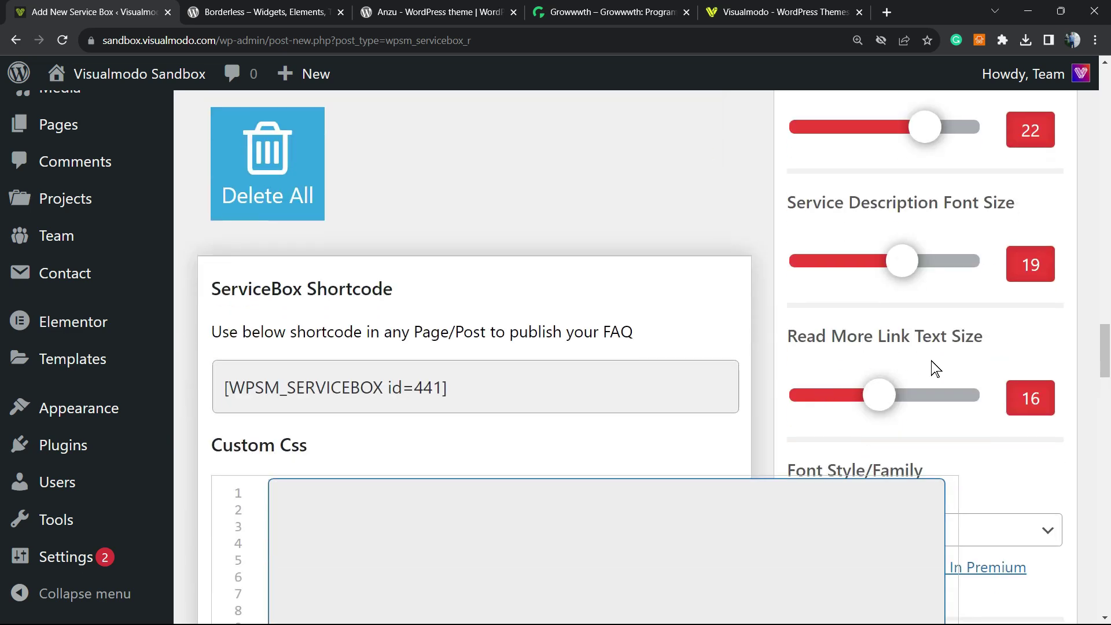
scroll(928, 369, down, 3)
key(ctrl+minus)
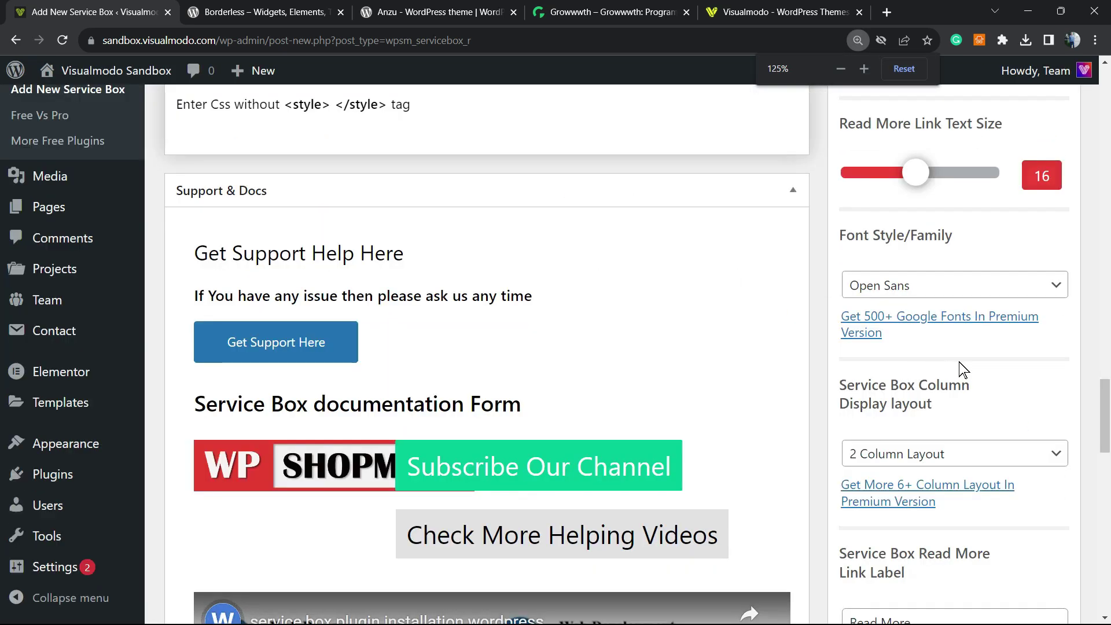
scroll(959, 362, down, 2)
scroll(946, 333, down, 1)
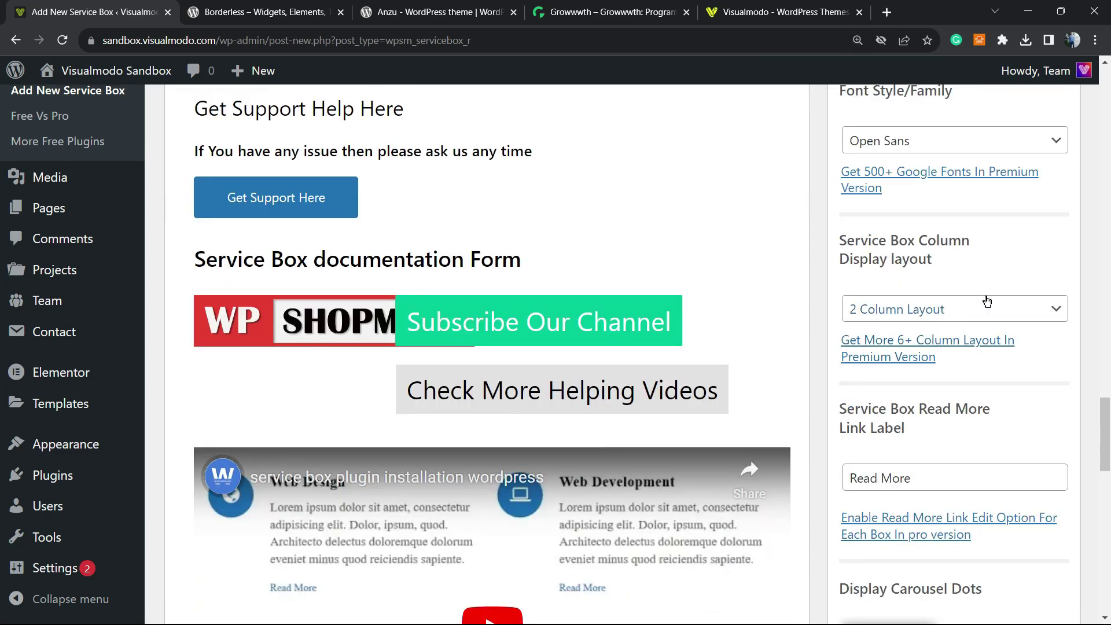
scroll(674, 342, up, 3)
scroll(910, 374, down, 4)
scroll(910, 375, down, 2)
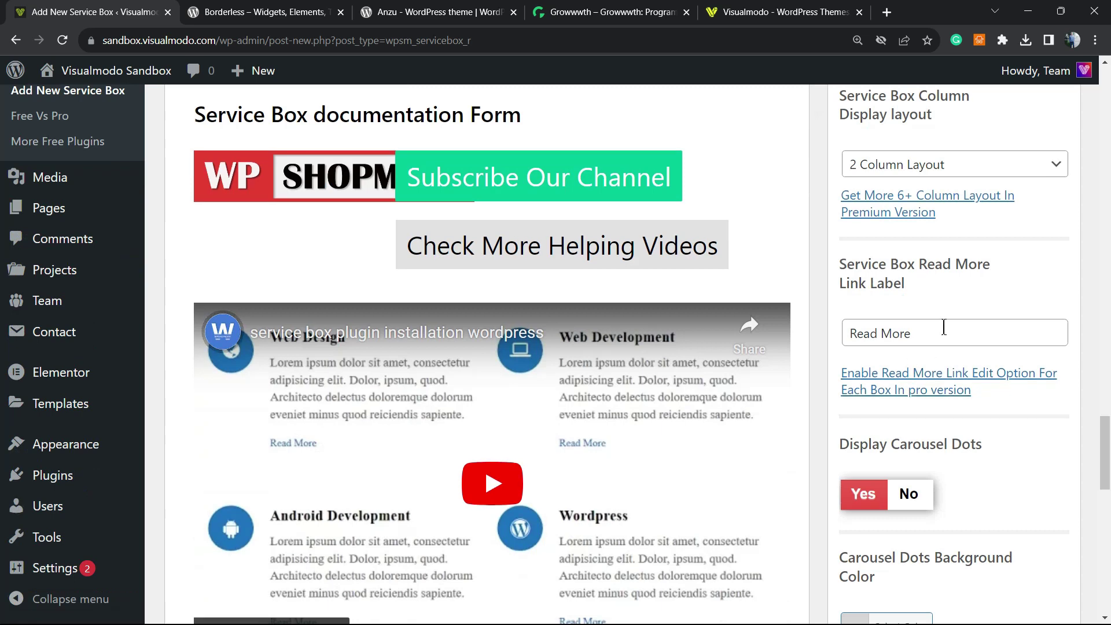
triple_click(953, 330)
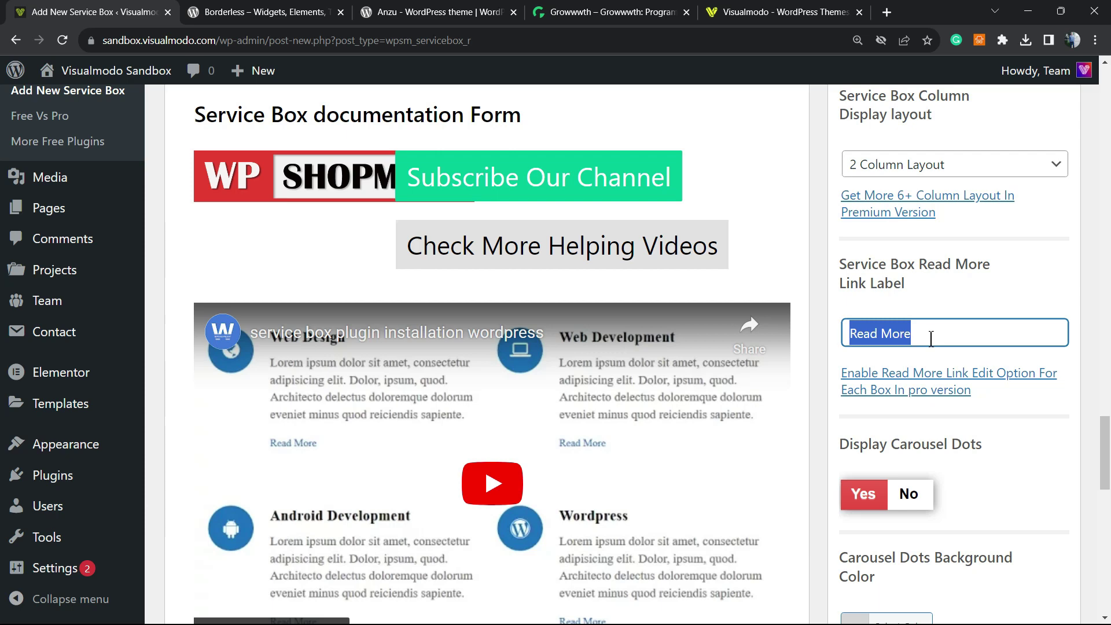
scroll(960, 370, down, 5)
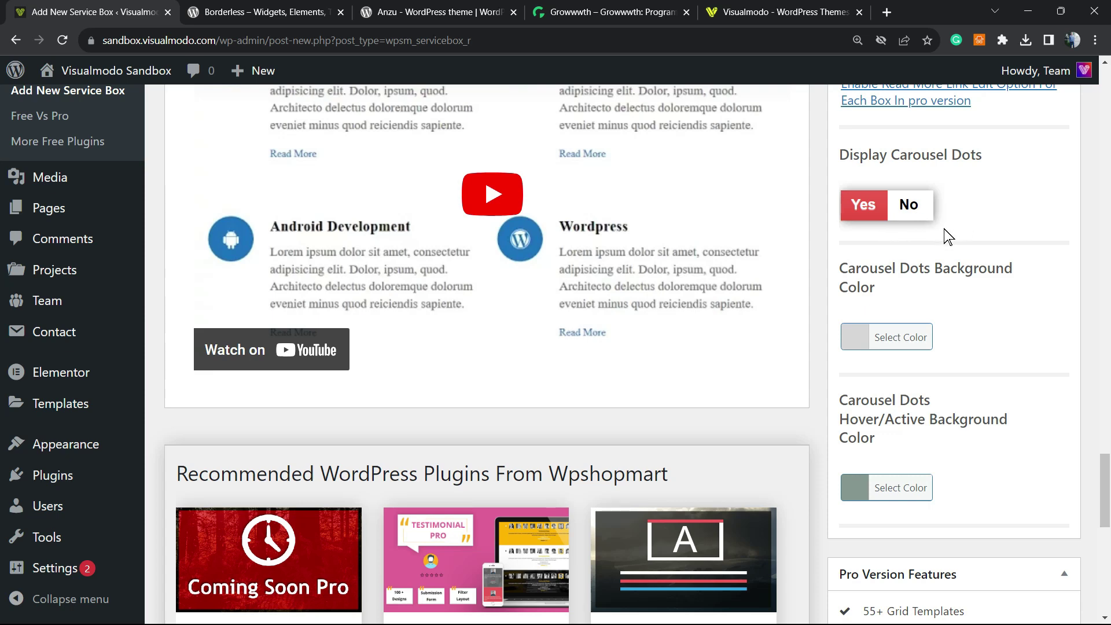
scroll(923, 318, down, 5)
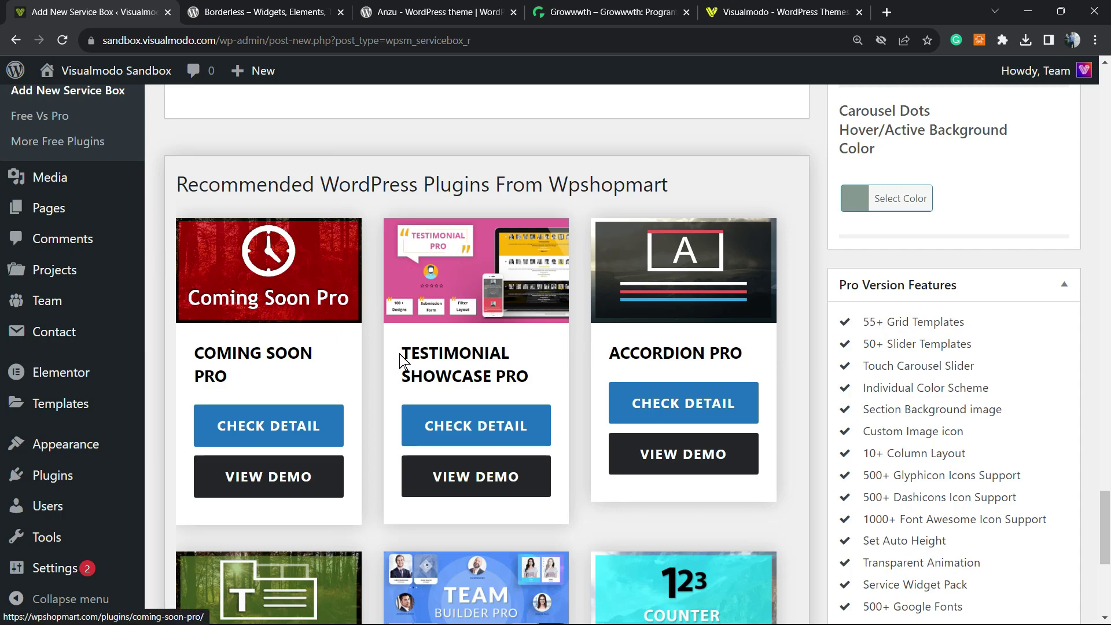
scroll(949, 376, down, 6)
scroll(919, 376, up, 8)
scroll(920, 373, up, 15)
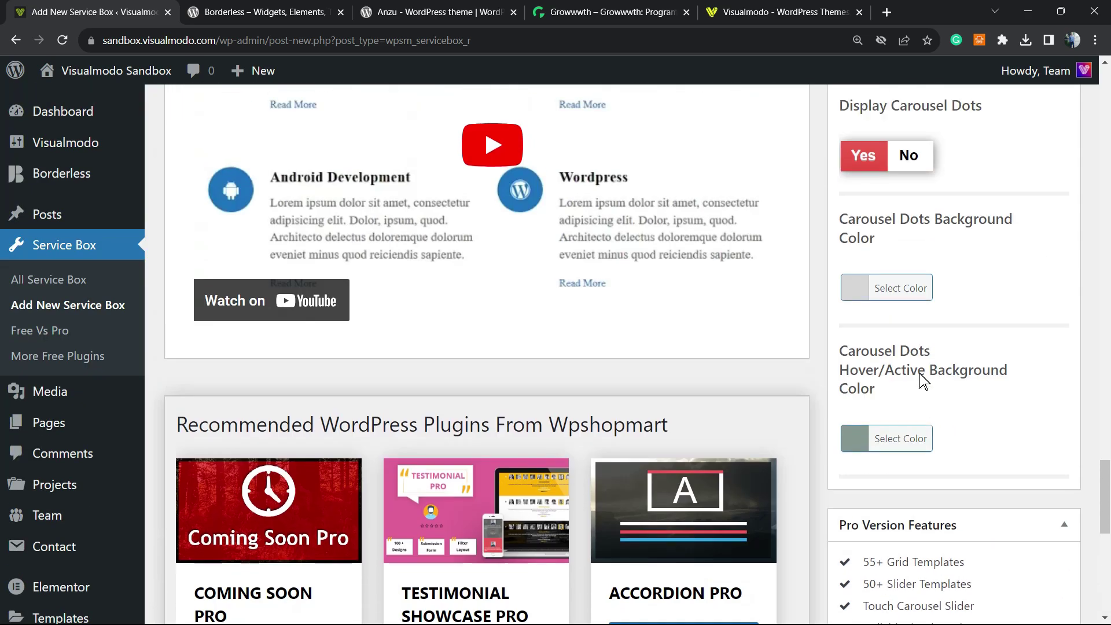
Choose Design 2 for the service box and publish it
scroll(865, 353, down, 7)
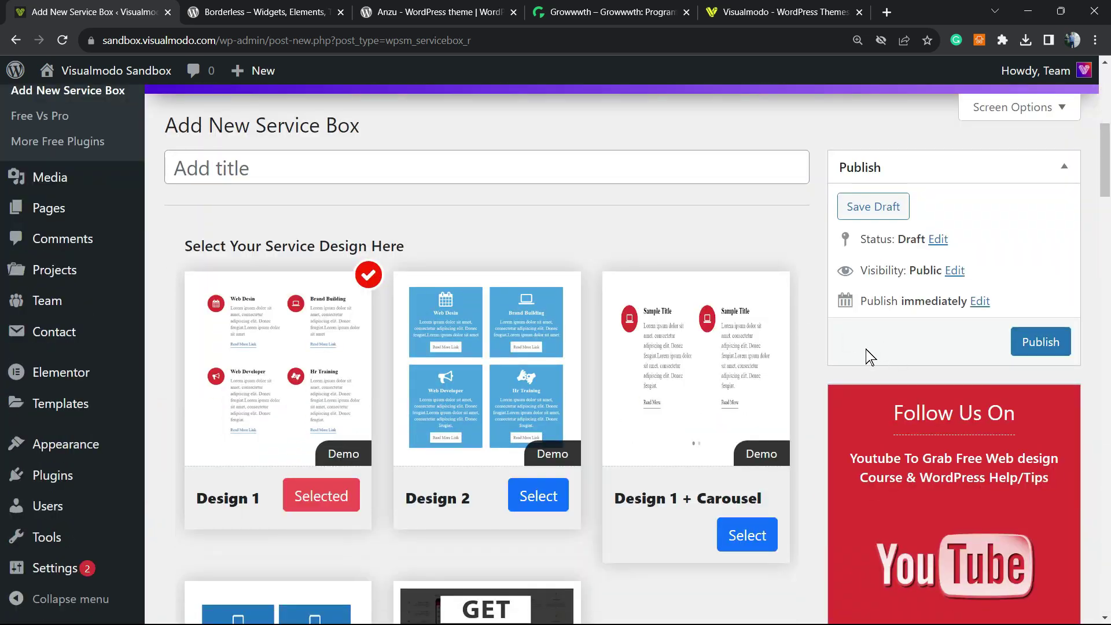
scroll(521, 357, down, 1)
scroll(463, 357, up, 1)
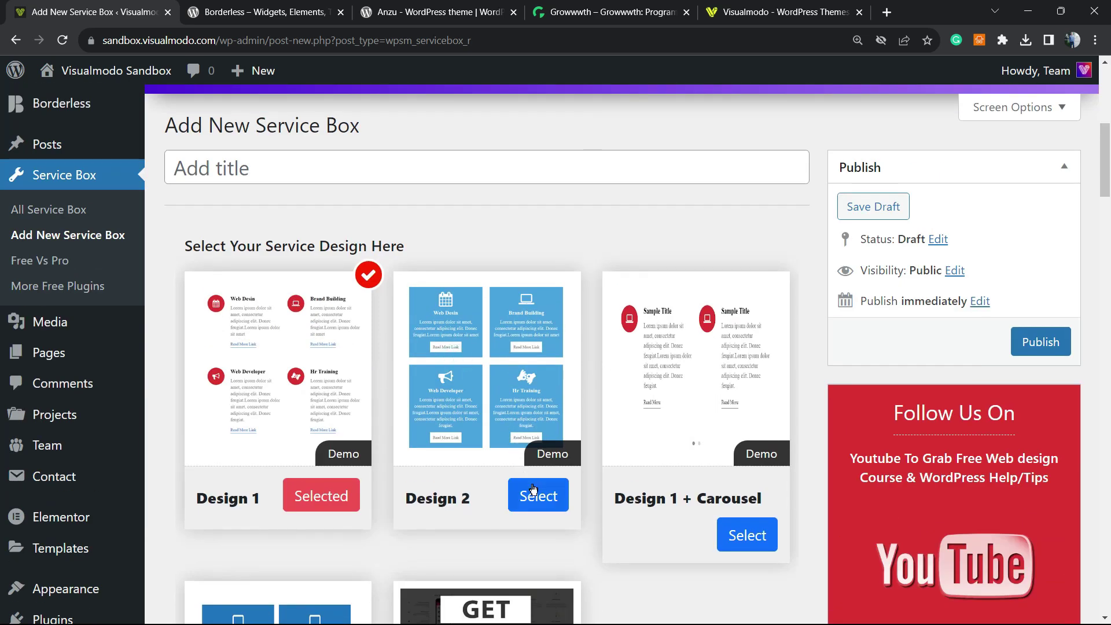
click(533, 490)
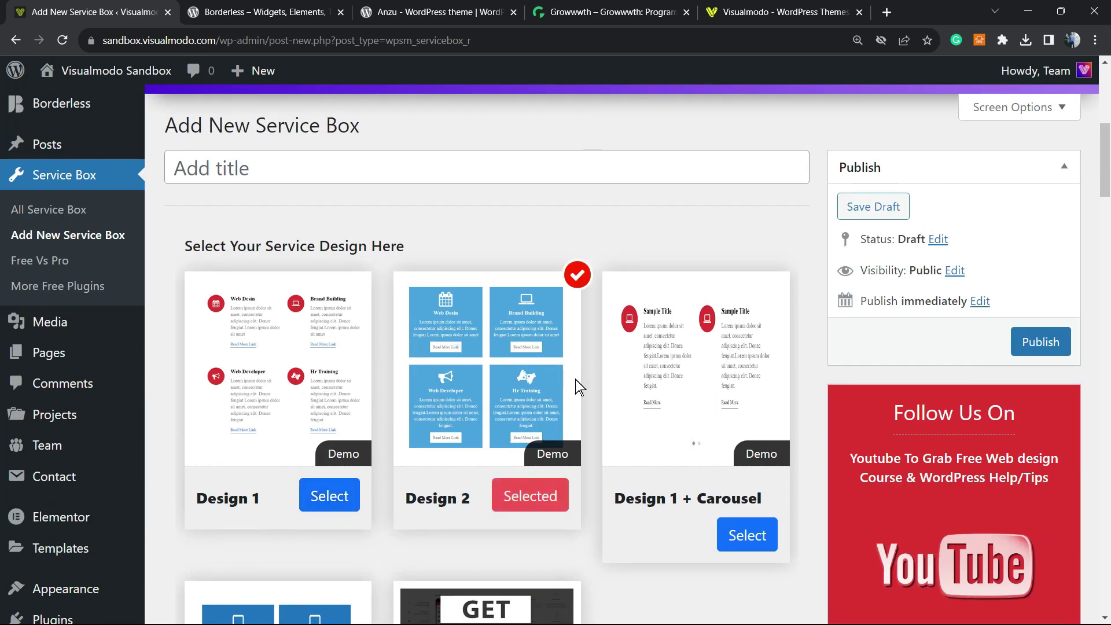
click(1039, 341)
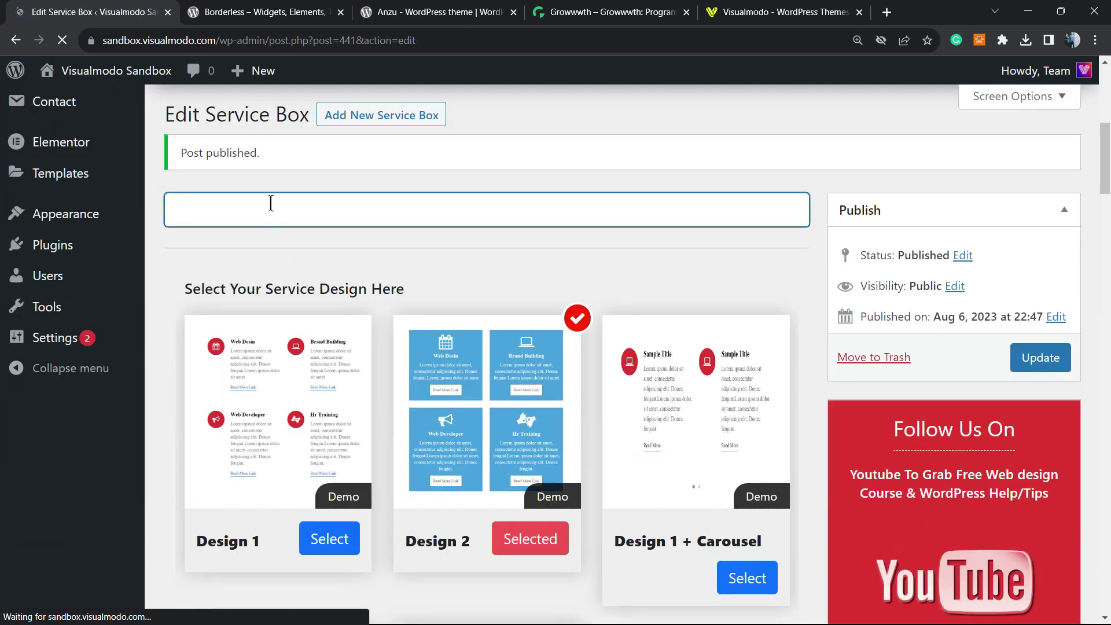
Title the service box 'Service box 1' and update it
click(271, 203)
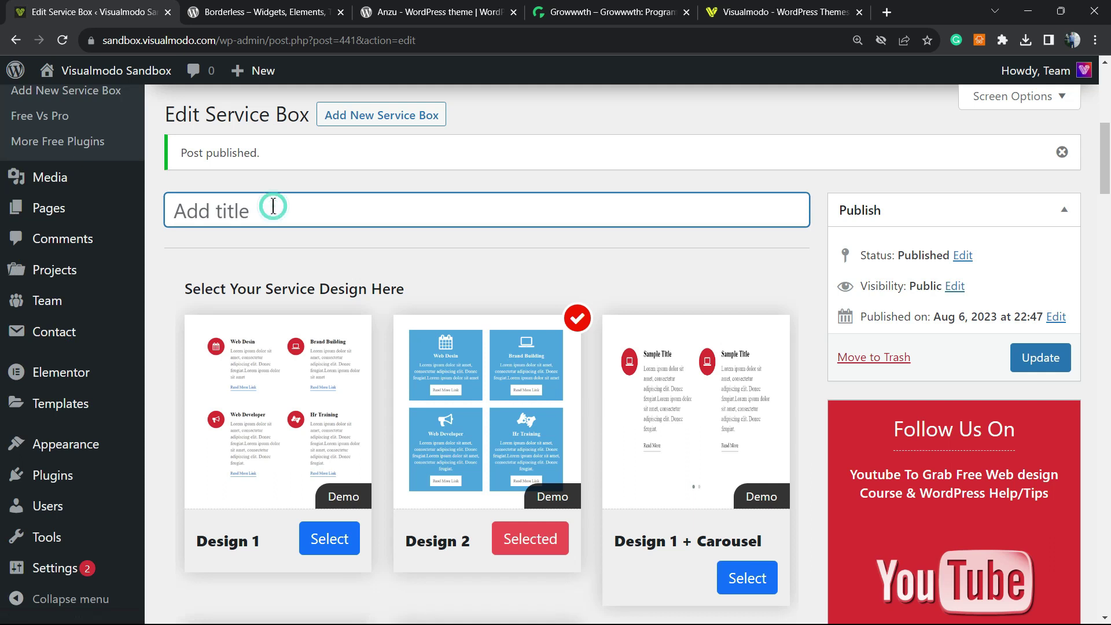
text(Service)
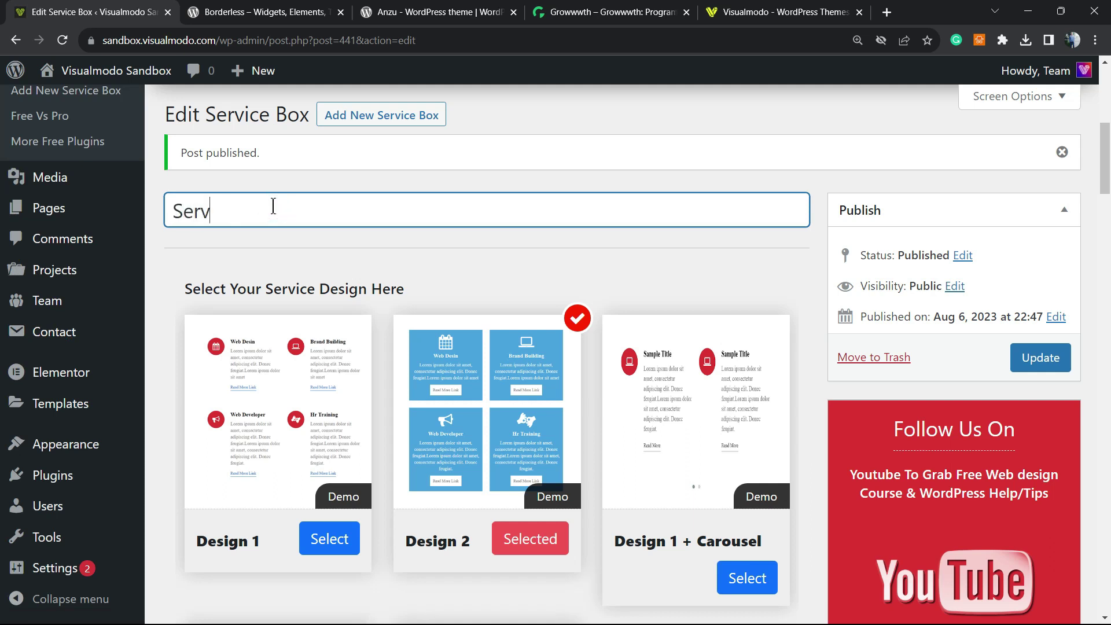
text( box 1)
click(1042, 348)
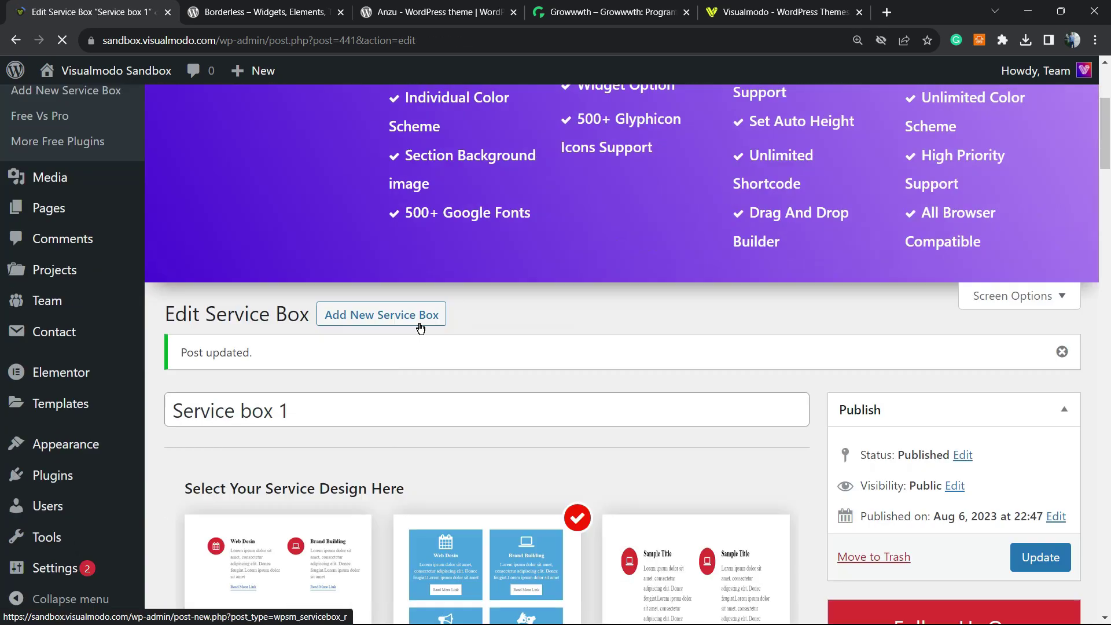
scroll(420, 328, down, 20)
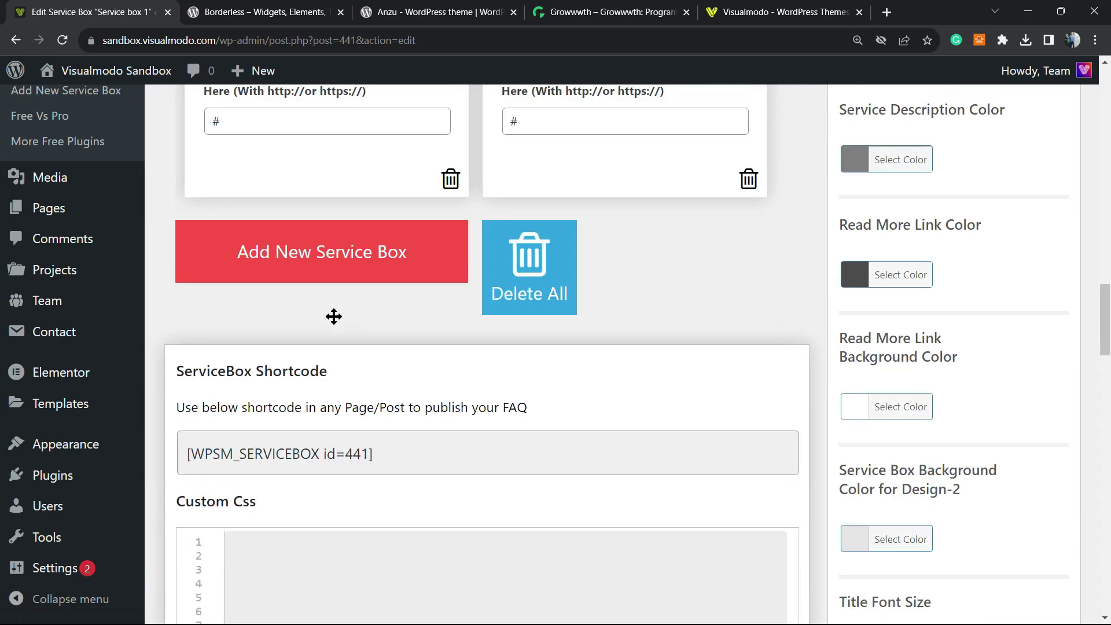
Copy the [WPSM_SERVICEBOX id=441] shortcode and create a new page from Pages > Add New
scroll(334, 316, down, 2)
scroll(336, 315, up, 5)
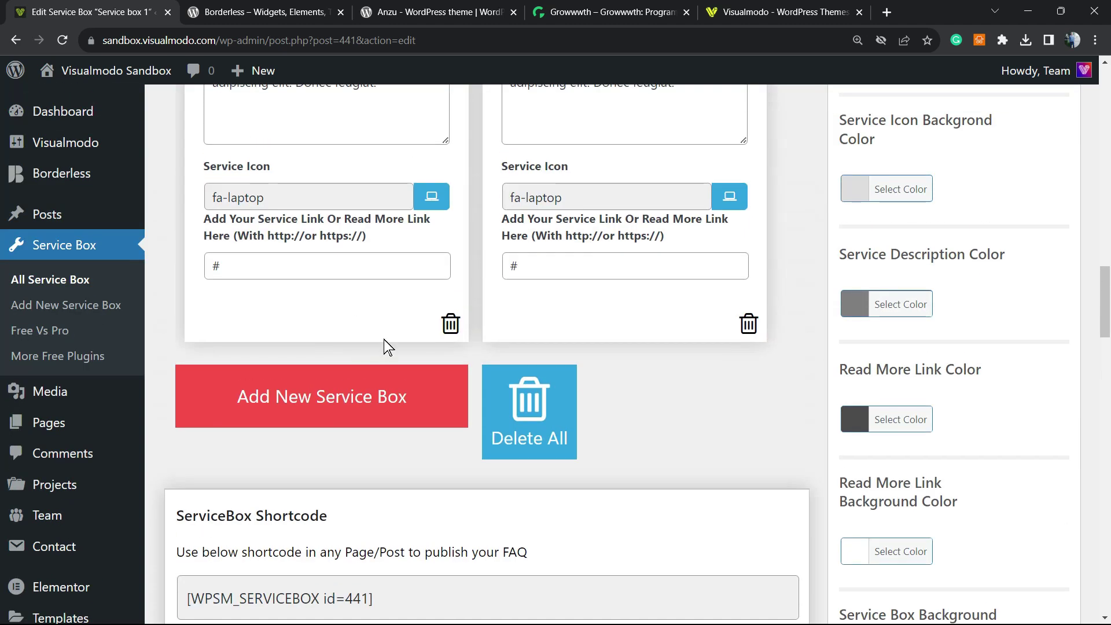
scroll(388, 347, down, 5)
triple_click(361, 312)
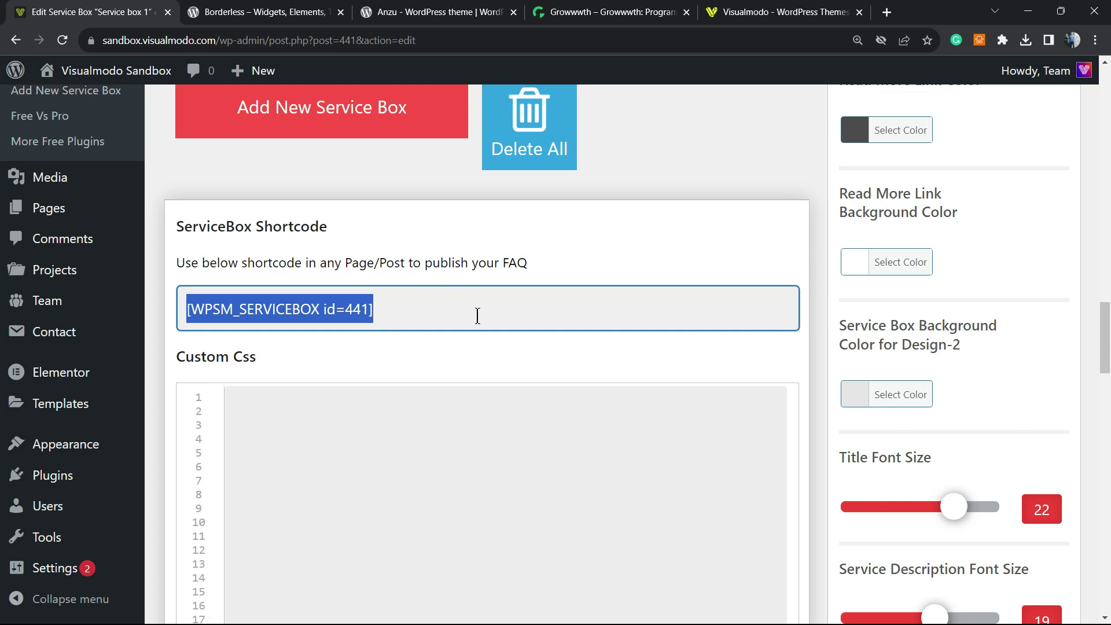
triple_click(449, 313)
key(ctrl+c)
mouse_move(138, 209)
click(214, 235)
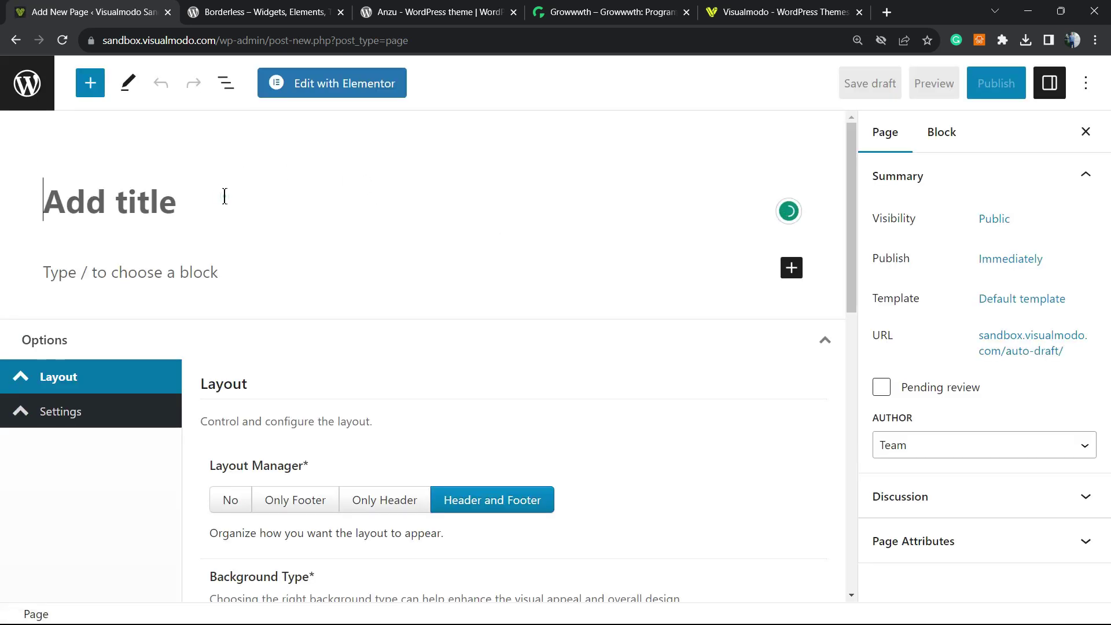
Title the new page 'Services' and add a block below the title
text(S)
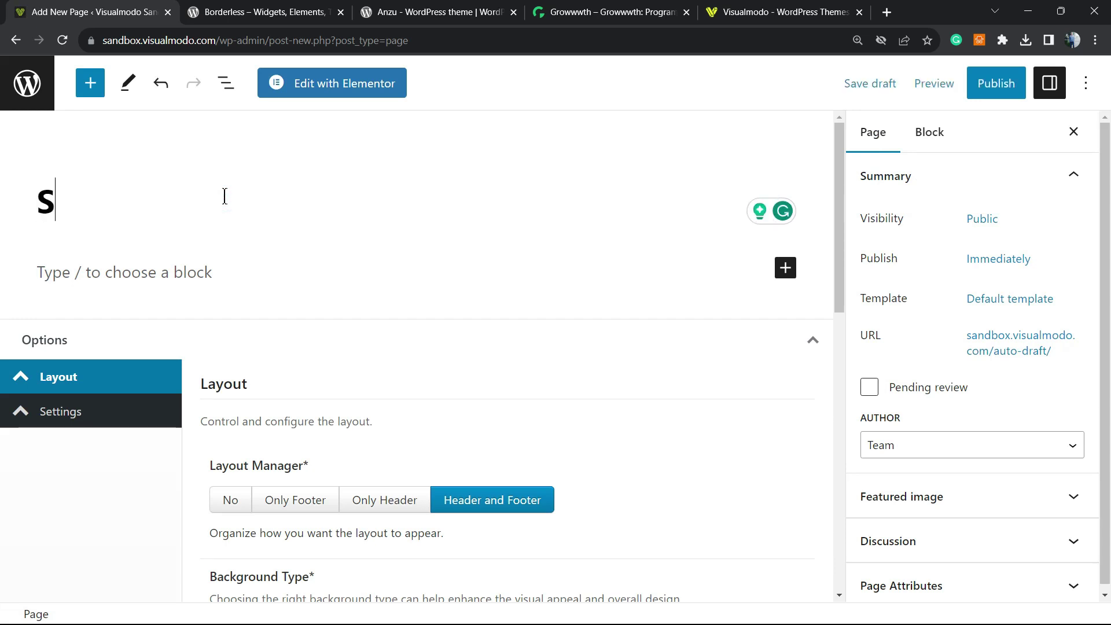
text(ervices)
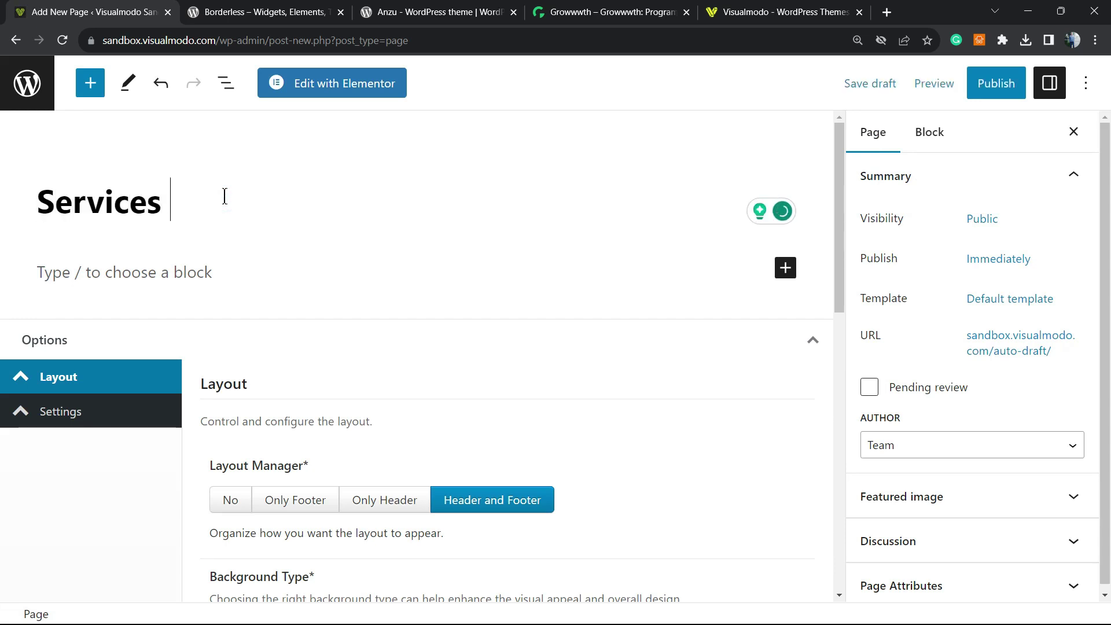
click(785, 272)
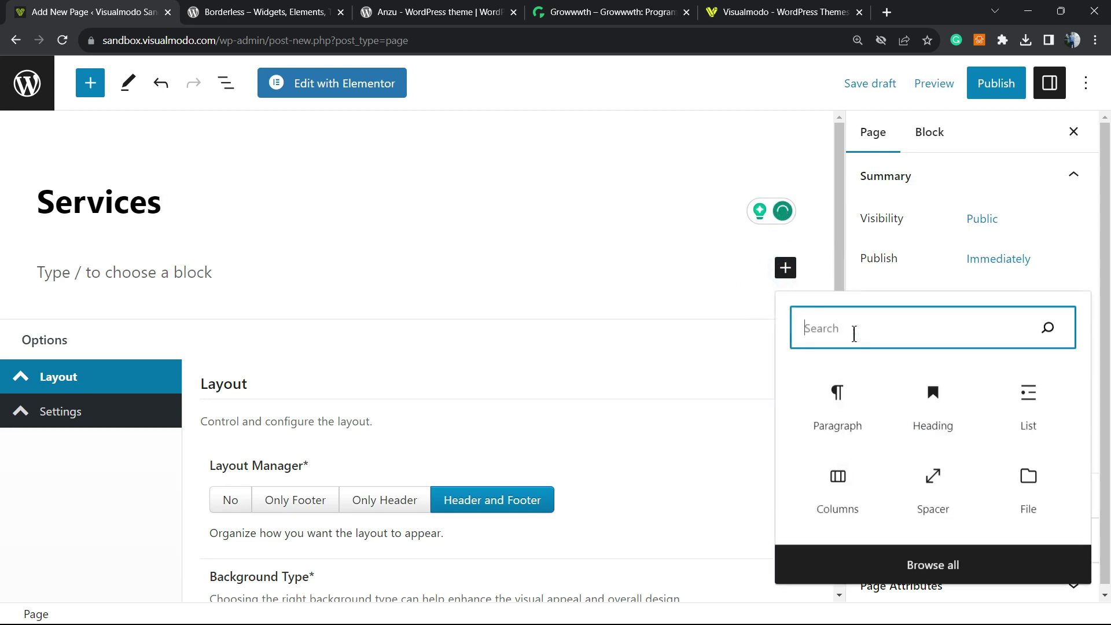
Insert a Shortcode block containing the pasted [WPSM_SERVICEBOX id=441] shortcode
click(854, 334)
text(sho)
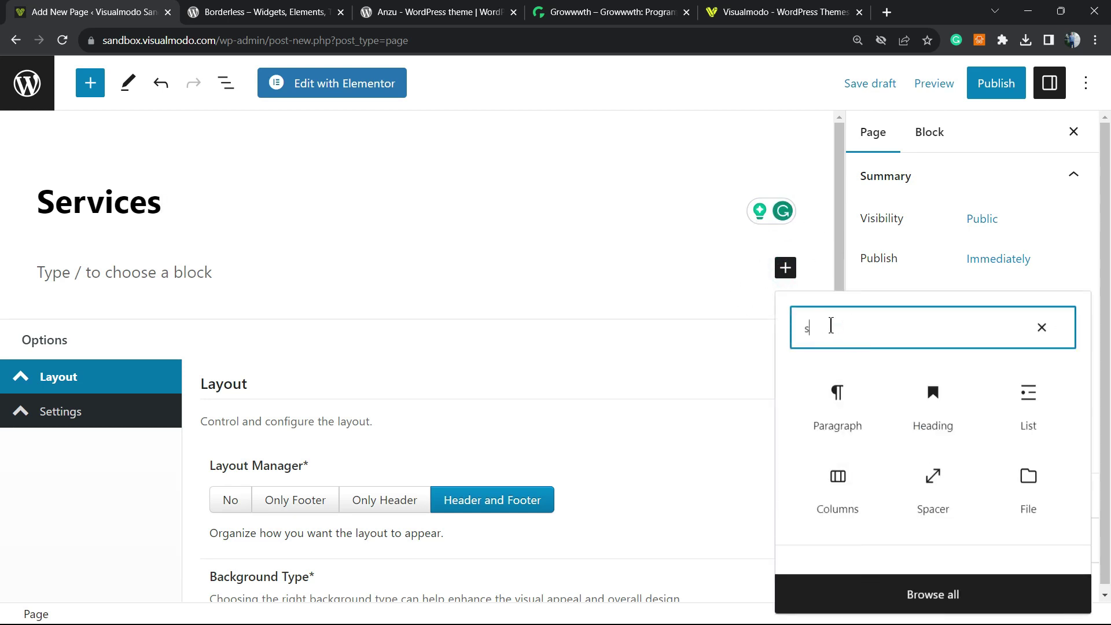
click(834, 426)
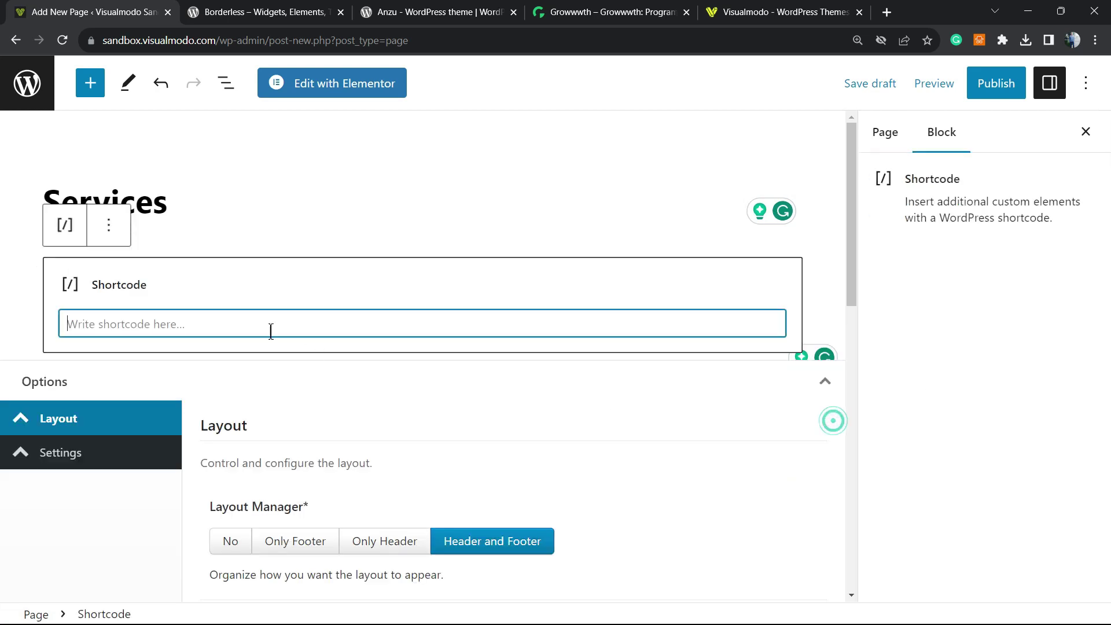
click(181, 322)
key(ctrl+v)
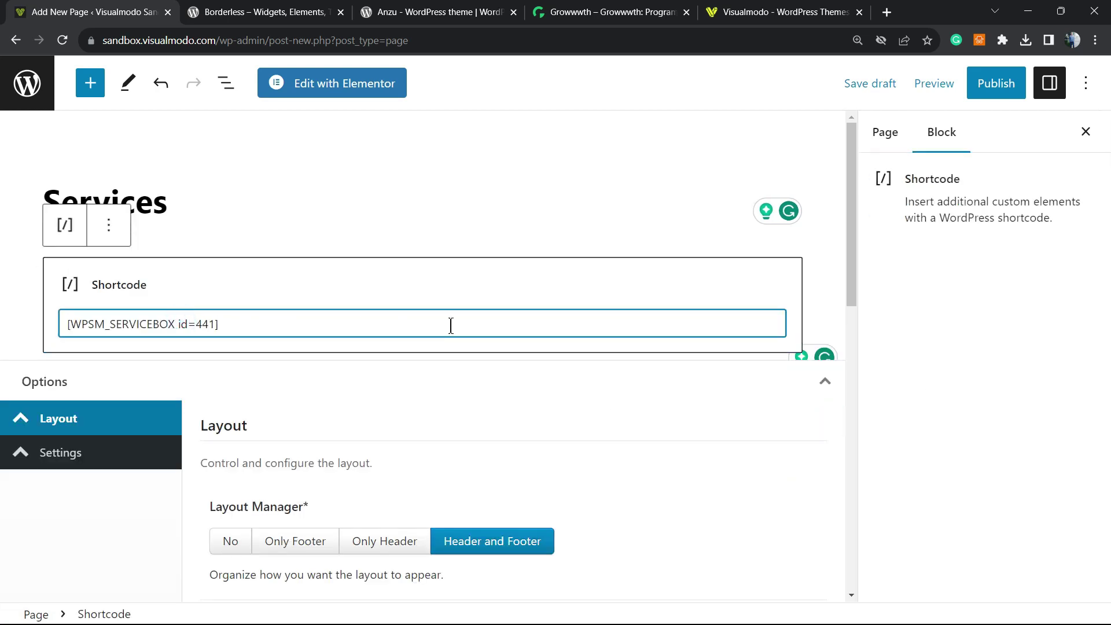
Publish the Services page and view the live page in a new tab
click(989, 85)
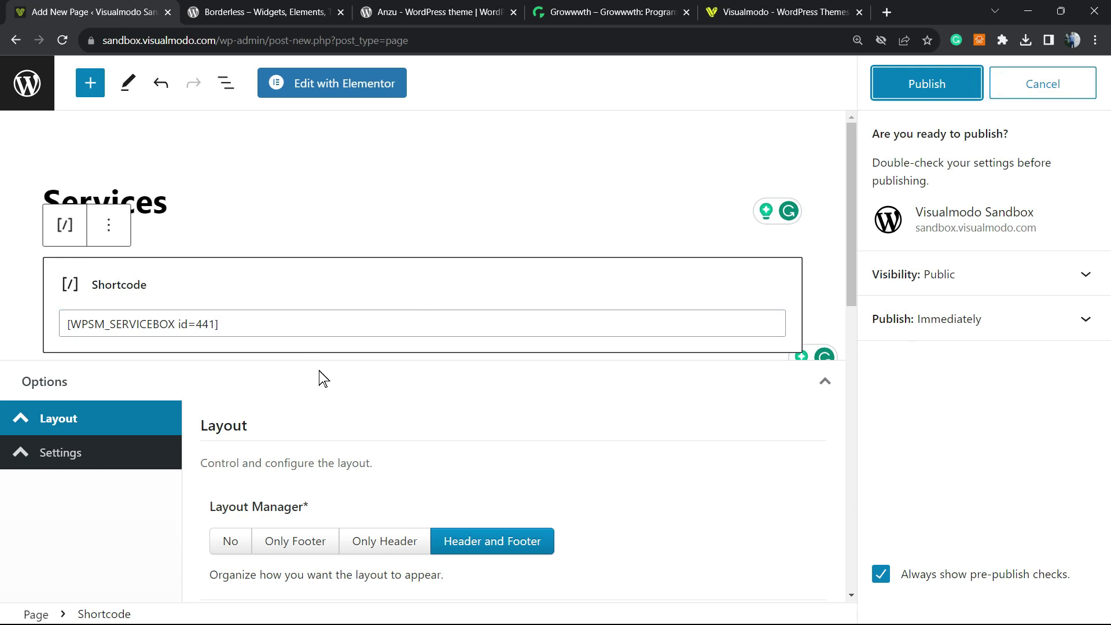
click(970, 87)
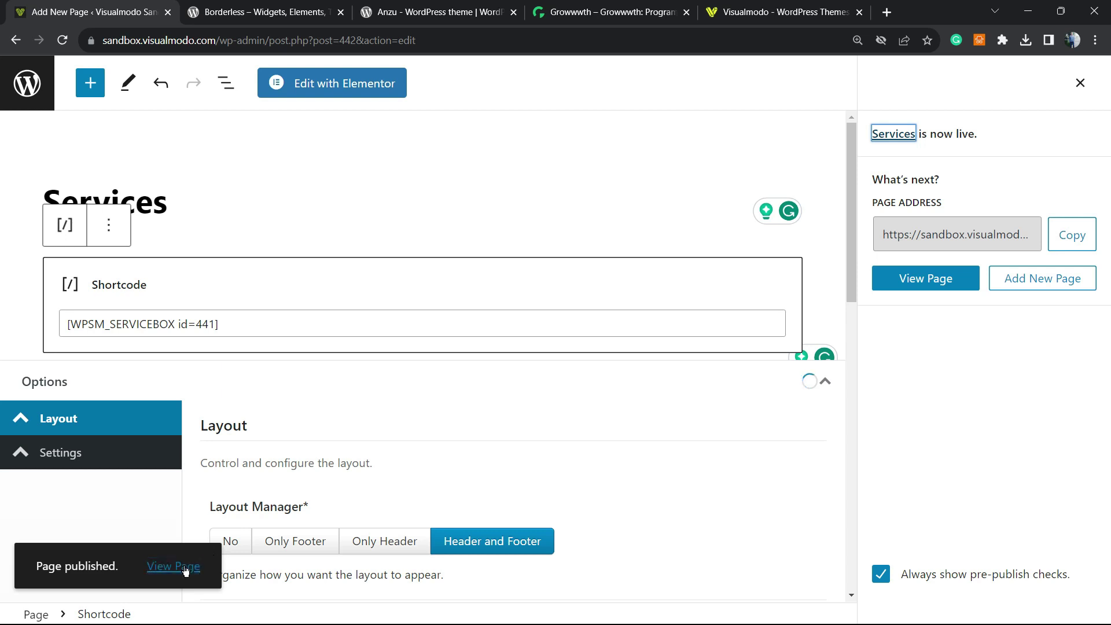
right_click(185, 566)
click(275, 450)
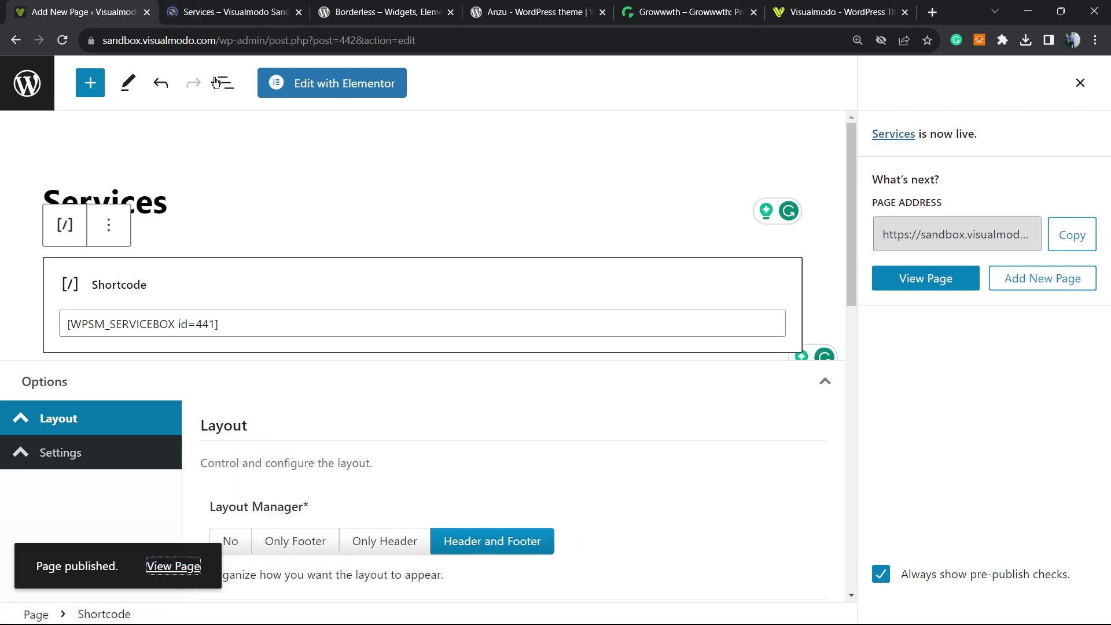
key(ctrl+Tab)
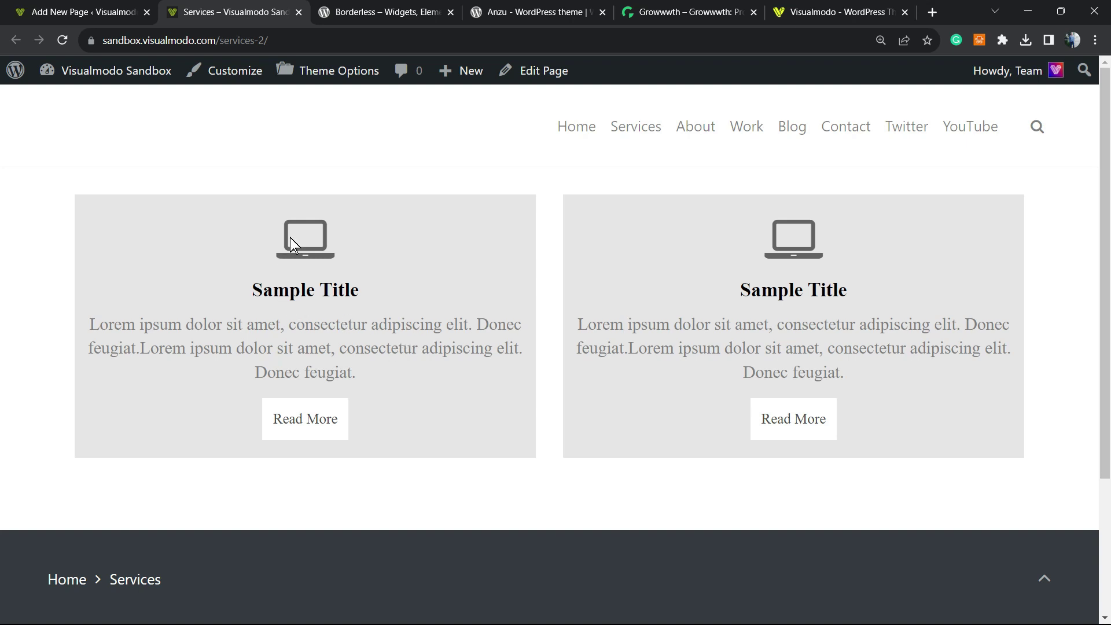
triple_click(287, 335)
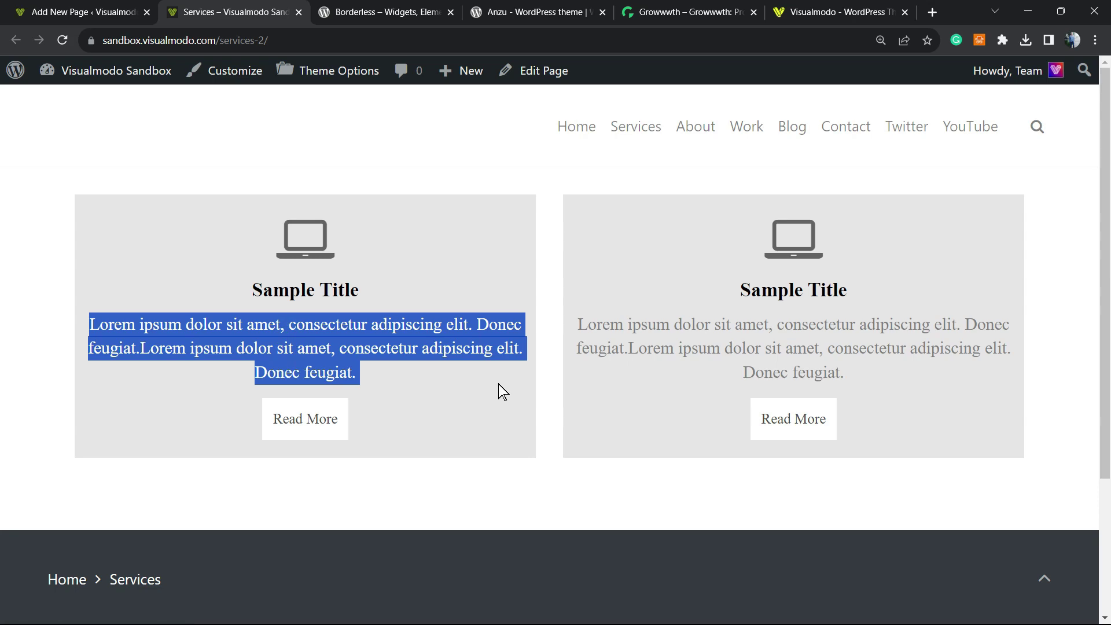
scroll(498, 384, down, 3)
scroll(493, 354, up, 3)
On the Borderless plugin page, select the title words Borderless, Widgets and Elements
click(383, 12)
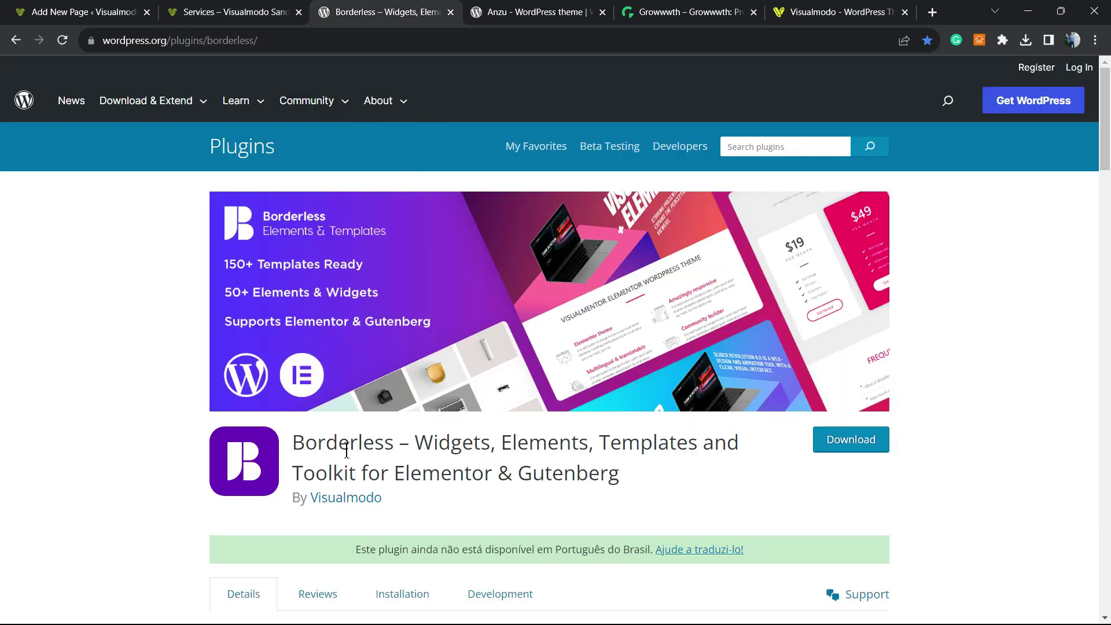
double_click(346, 446)
click(498, 444)
double_click(453, 443)
double_click(548, 440)
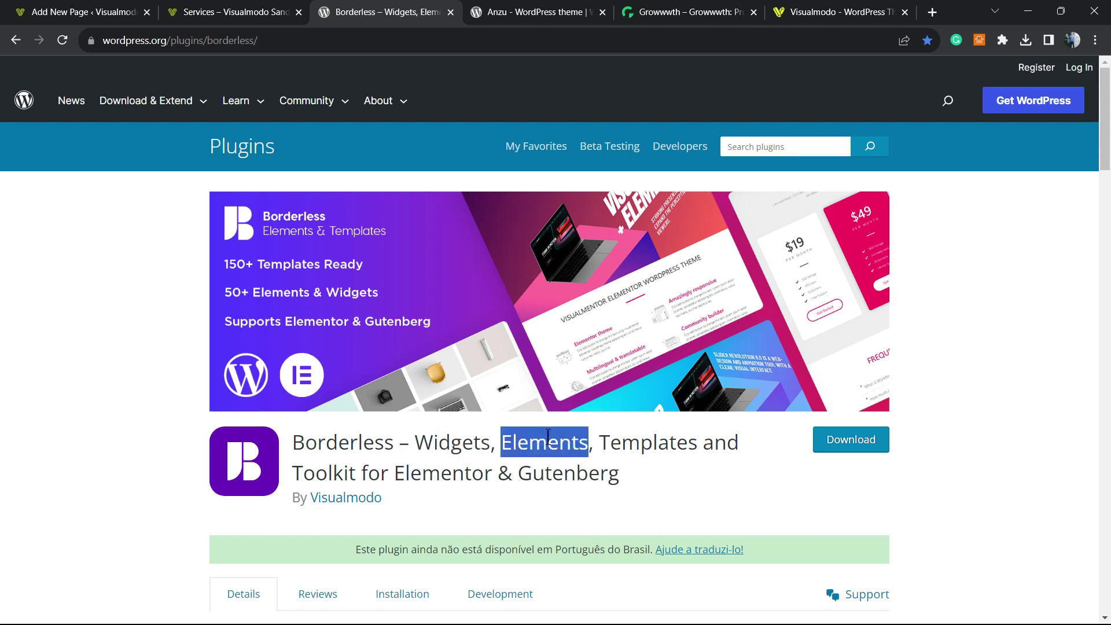
click(547, 437)
double_click(548, 438)
Select the 'Anzu By Visualmodo' heading on the theme page, then go to the Growwwth tab
click(538, 12)
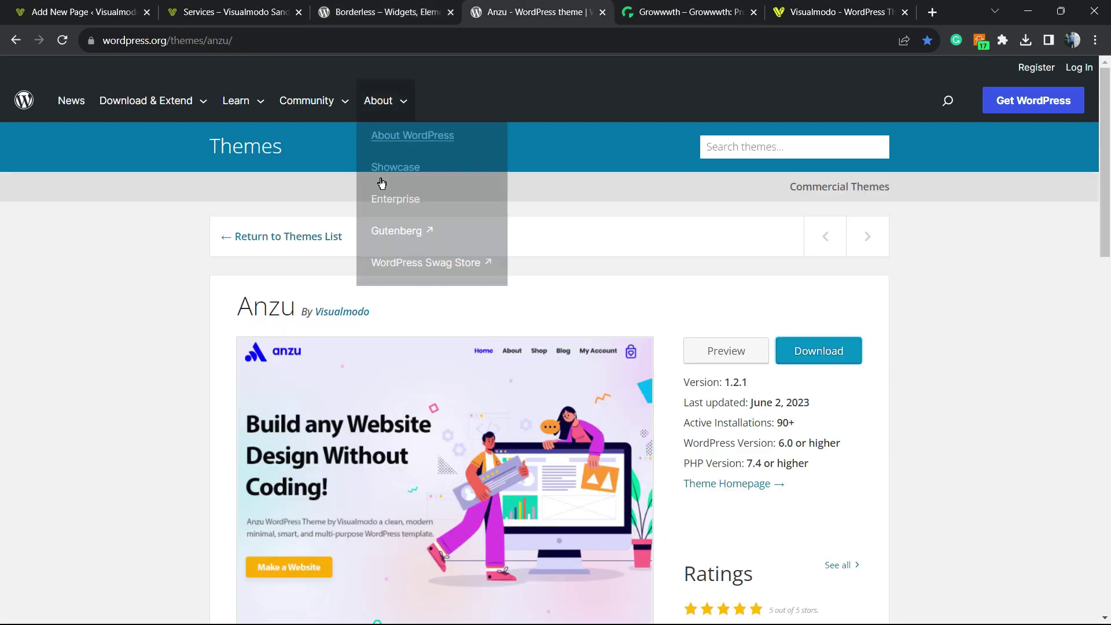
triple_click(405, 318)
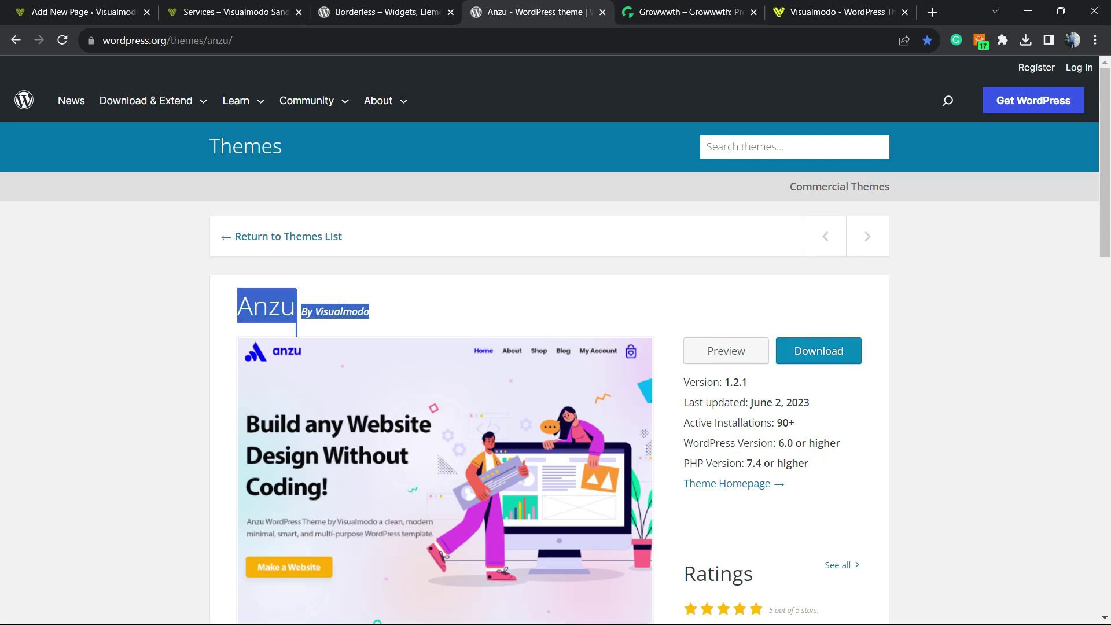
key(ctrl+Tab)
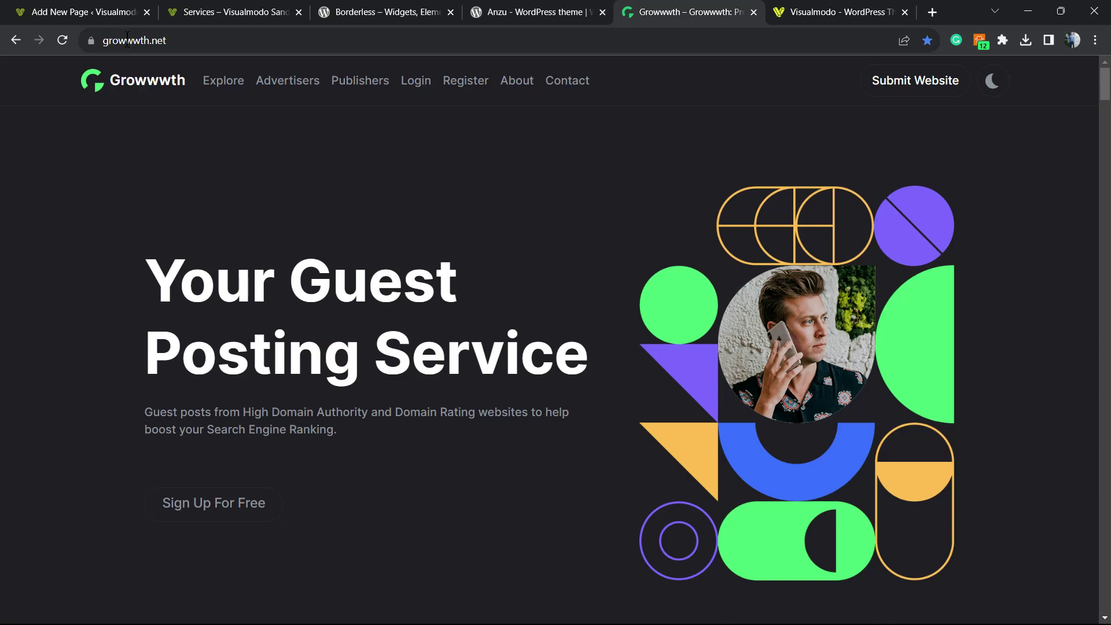
Skim Growwwth's partner site cards, then bring the Visualmodo homepage to the front
scroll(408, 319, down, 20)
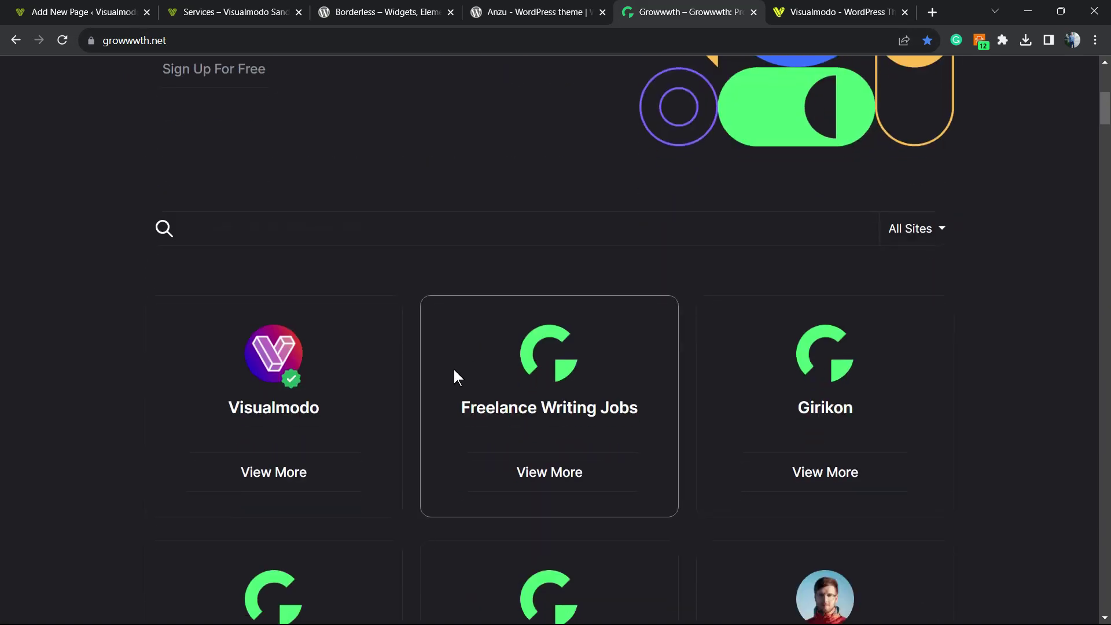
scroll(416, 358, up, 20)
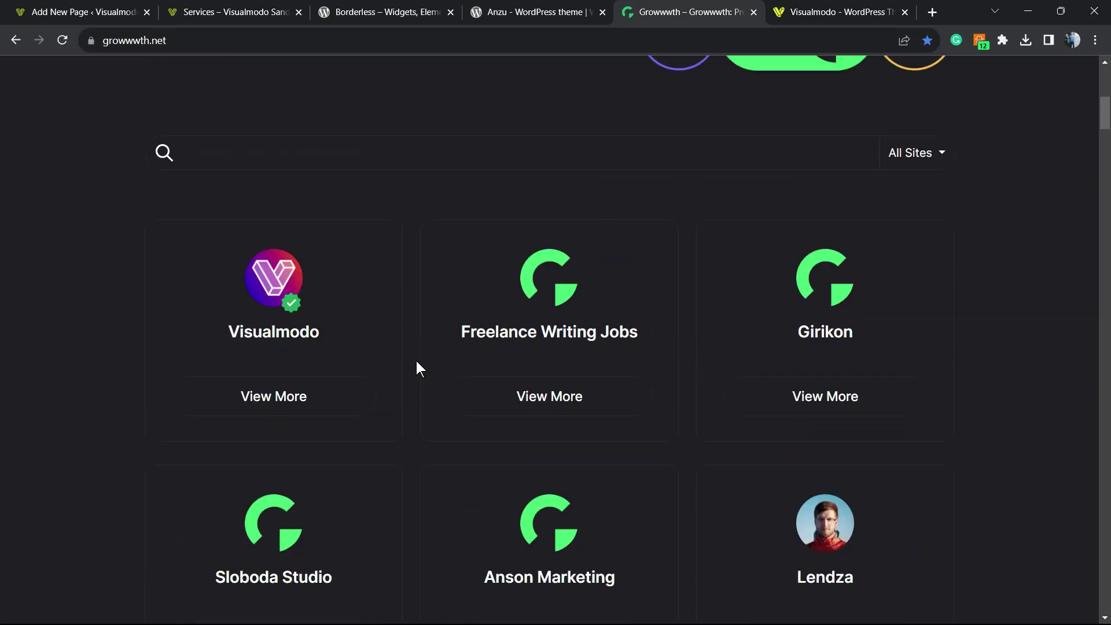
click(836, 12)
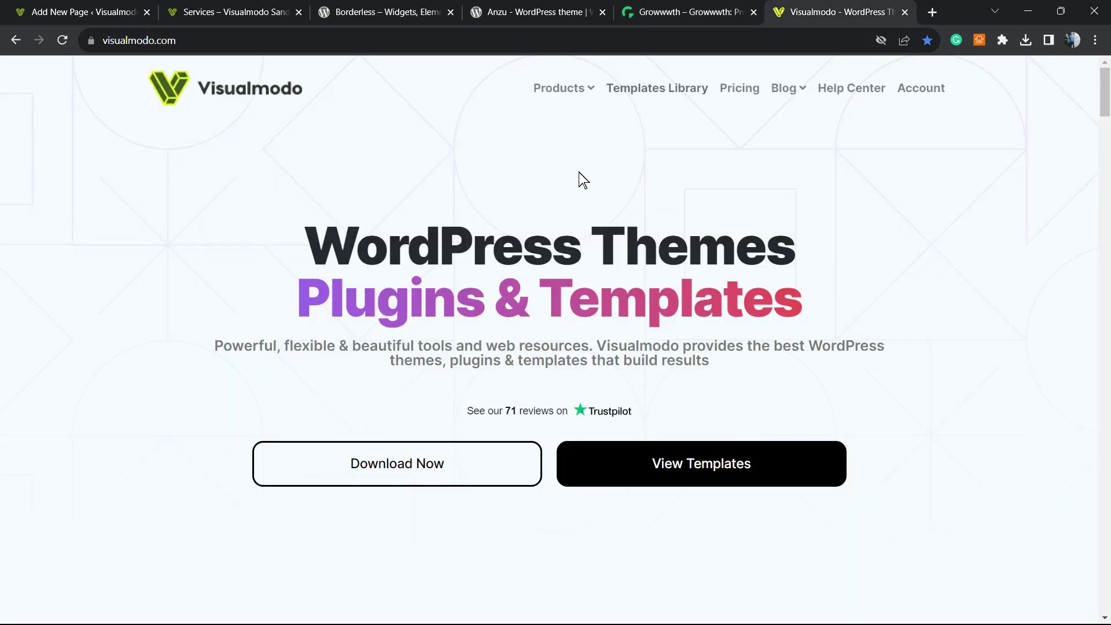
Browse Visualmodo's Templates Library past templates like Psychology, Steak House, Golf Club and Dietitian
click(627, 88)
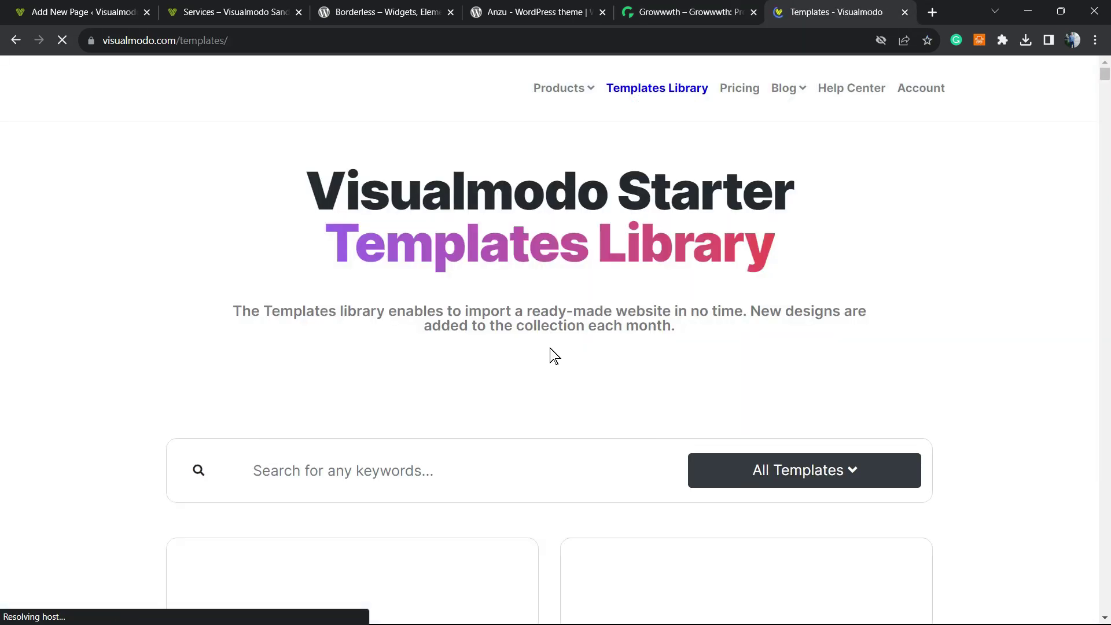
scroll(550, 355, down, 10)
scroll(555, 334, down, 20)
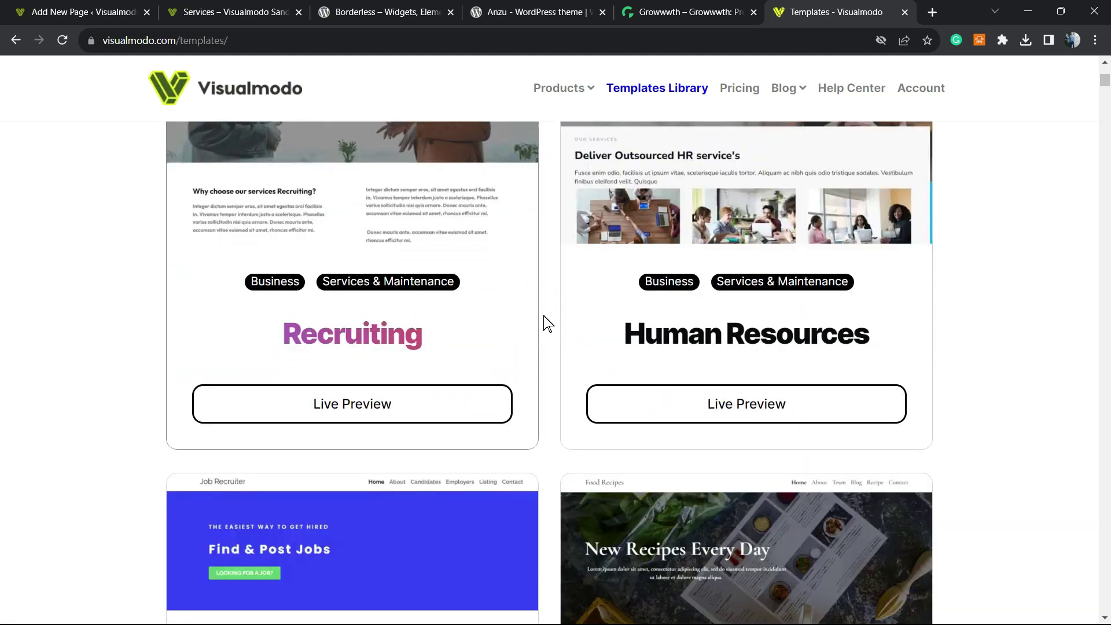
scroll(555, 318, down, 20)
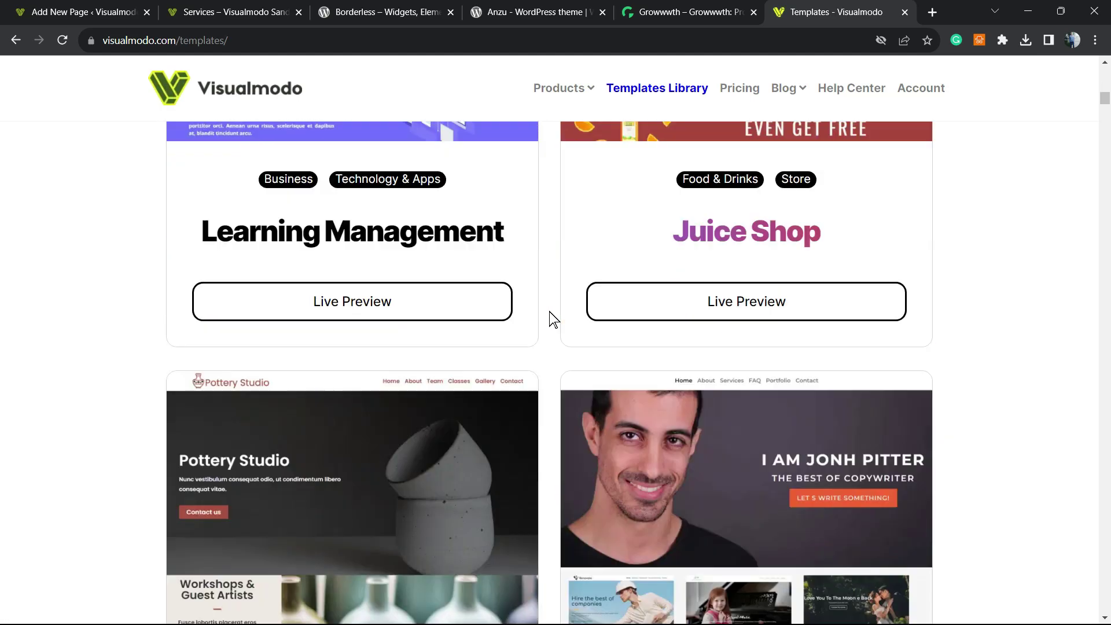
scroll(553, 319, down, 5)
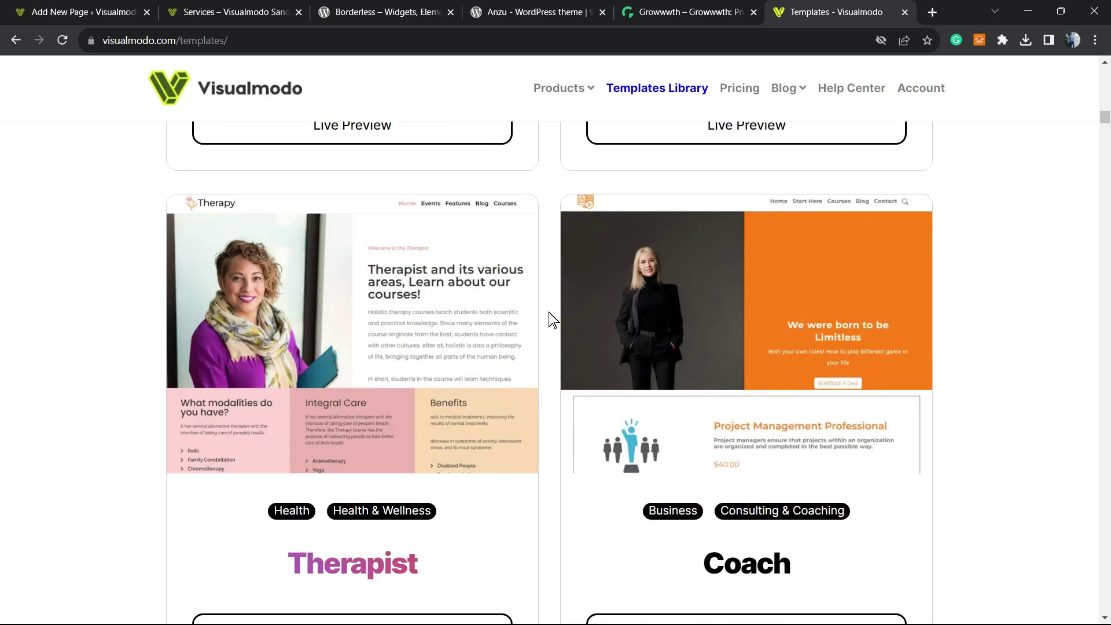
scroll(552, 320, down, 20)
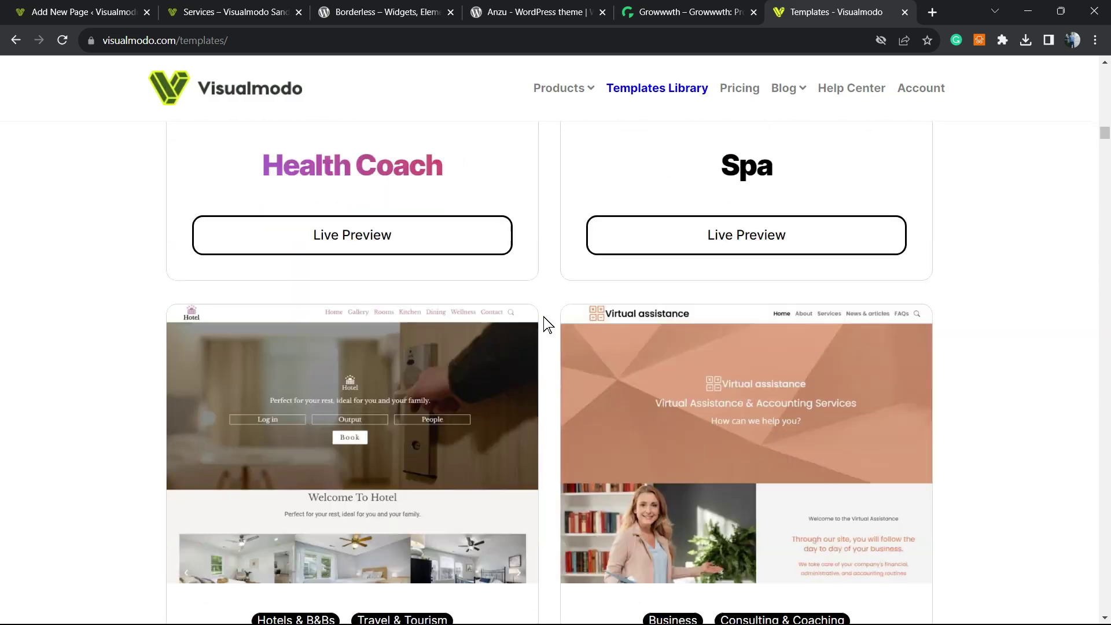
scroll(546, 325, down, 20)
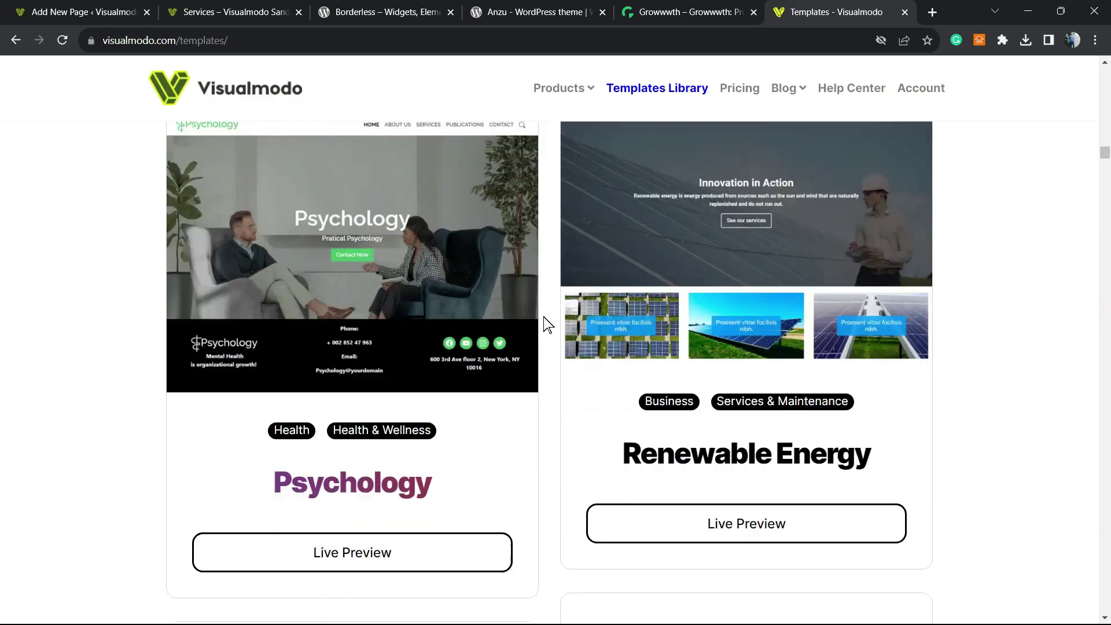
scroll(547, 325, down, 20)
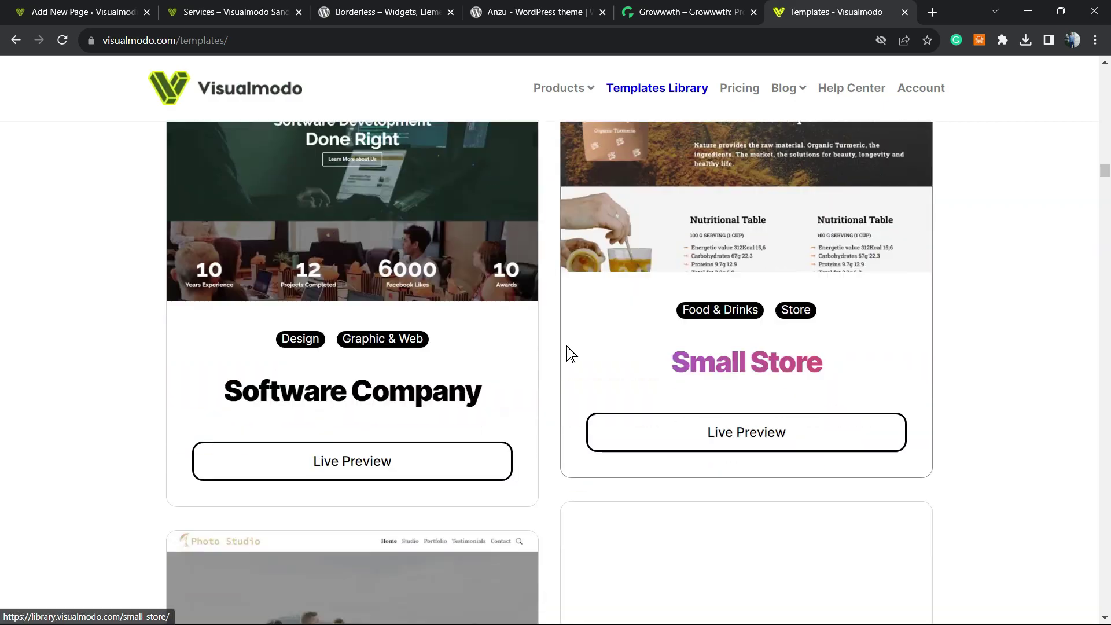
scroll(570, 354, down, 20)
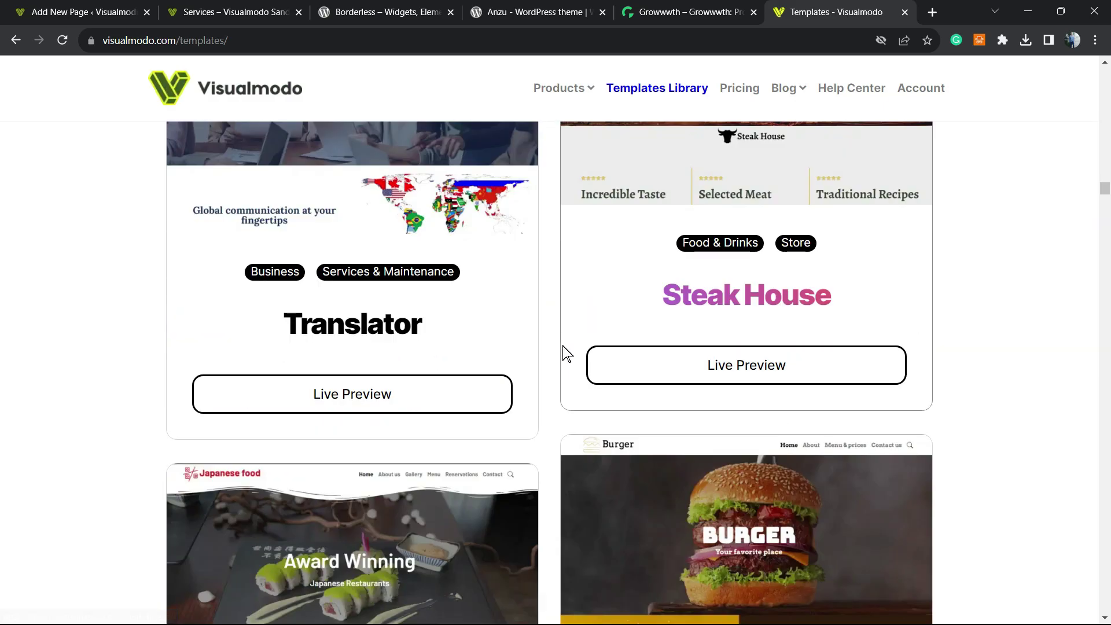
scroll(564, 353, down, 9)
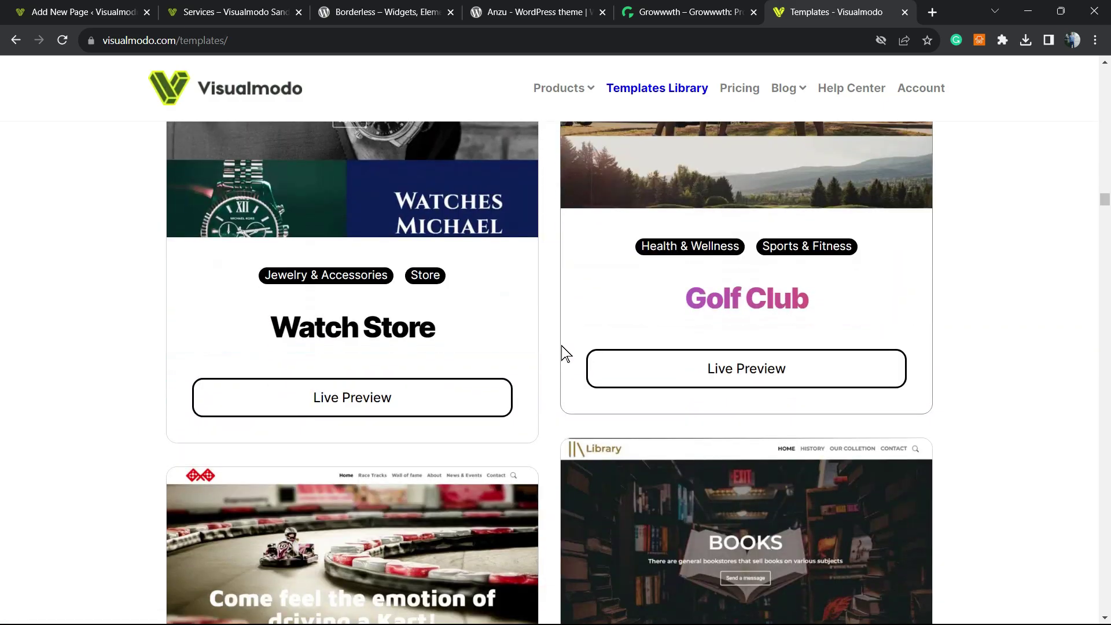
scroll(562, 351, down, 5)
scroll(561, 350, down, 20)
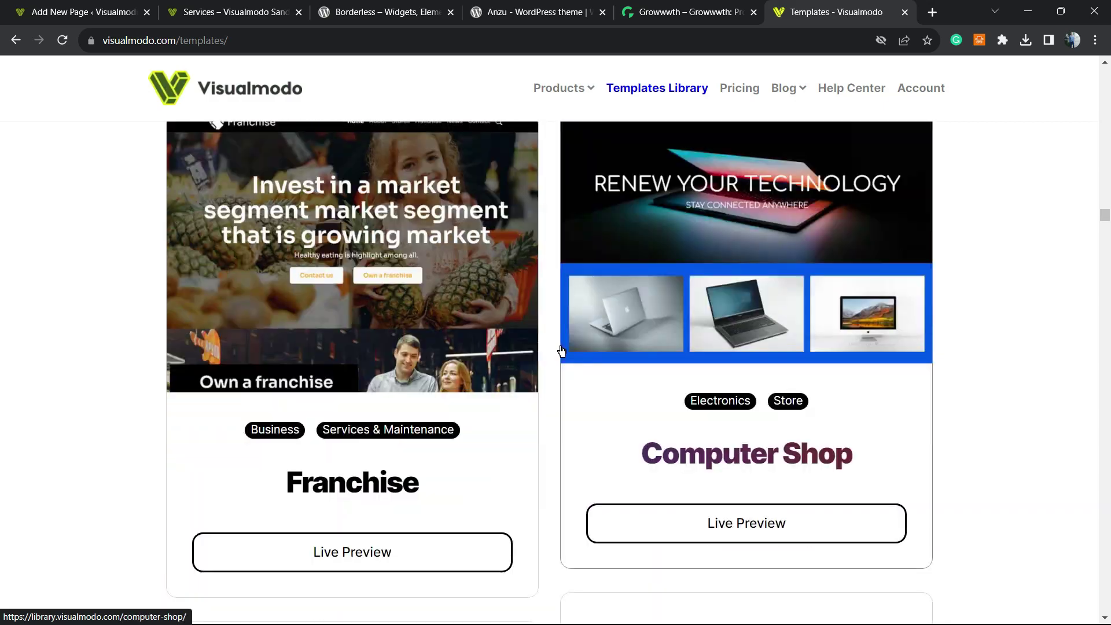
scroll(561, 350, down, 20)
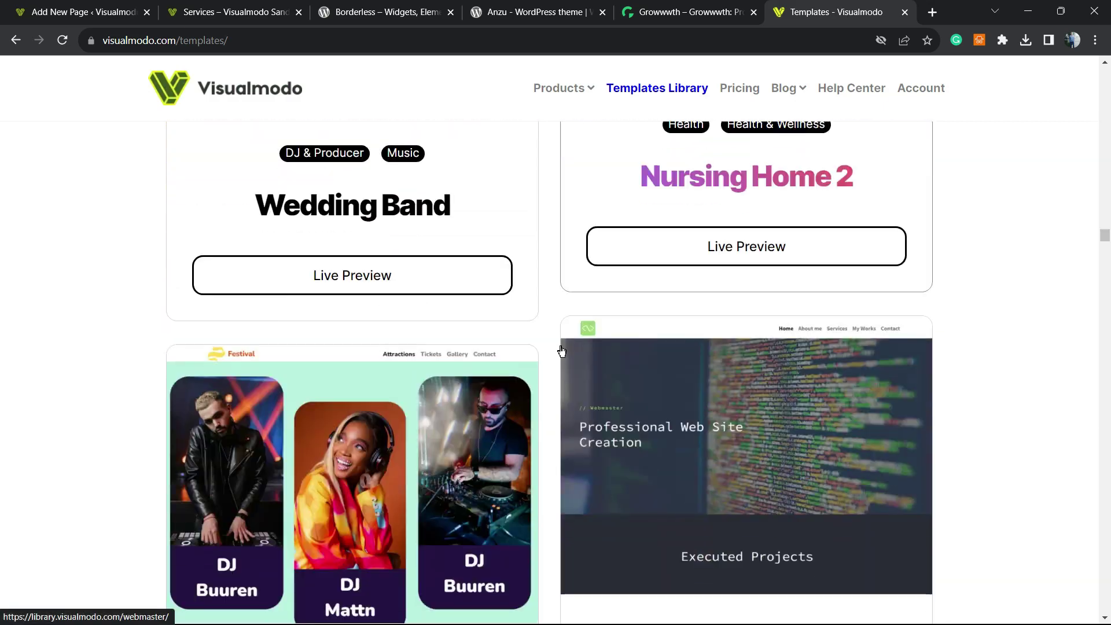
scroll(561, 350, down, 20)
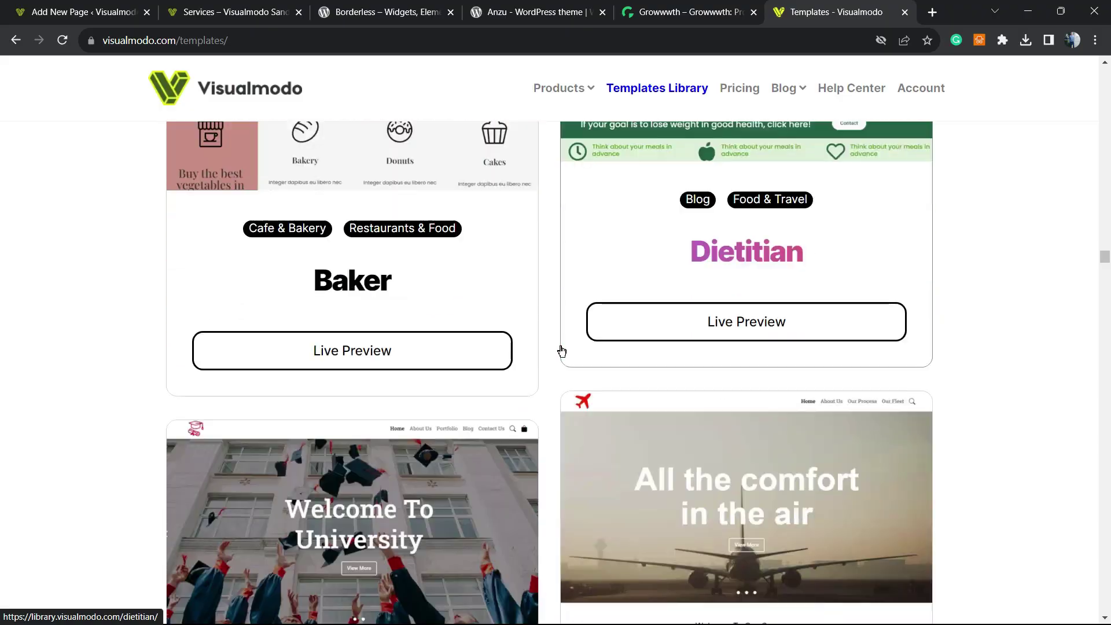